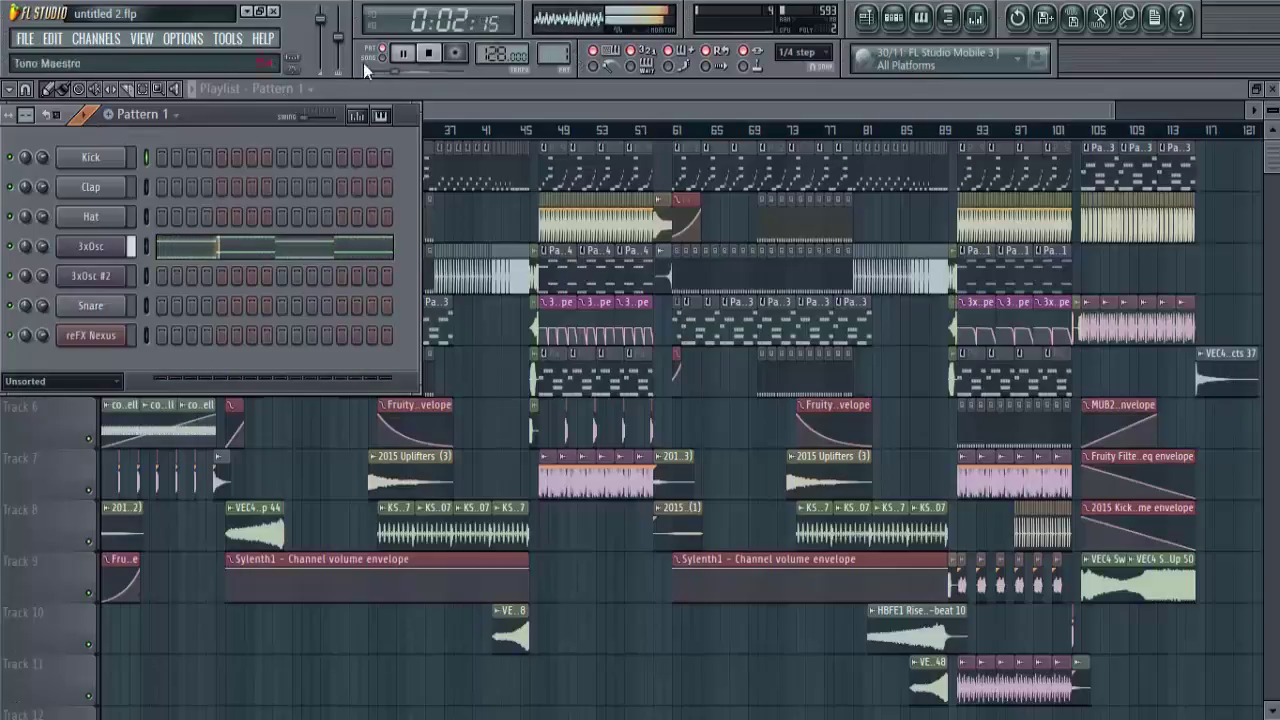
Step: Pause Pattern 1, switch to Pattern 2 and audition its Sylenth1 part
click(402, 53)
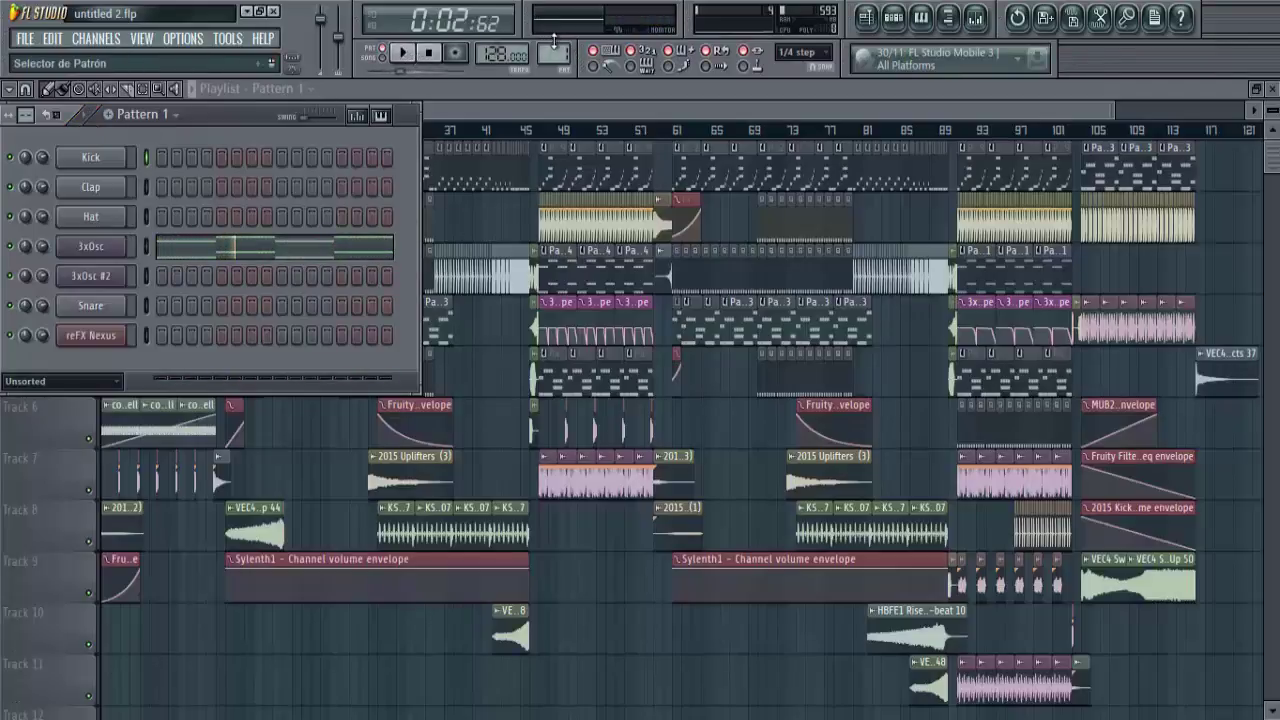
scroll(554, 45, up, 1)
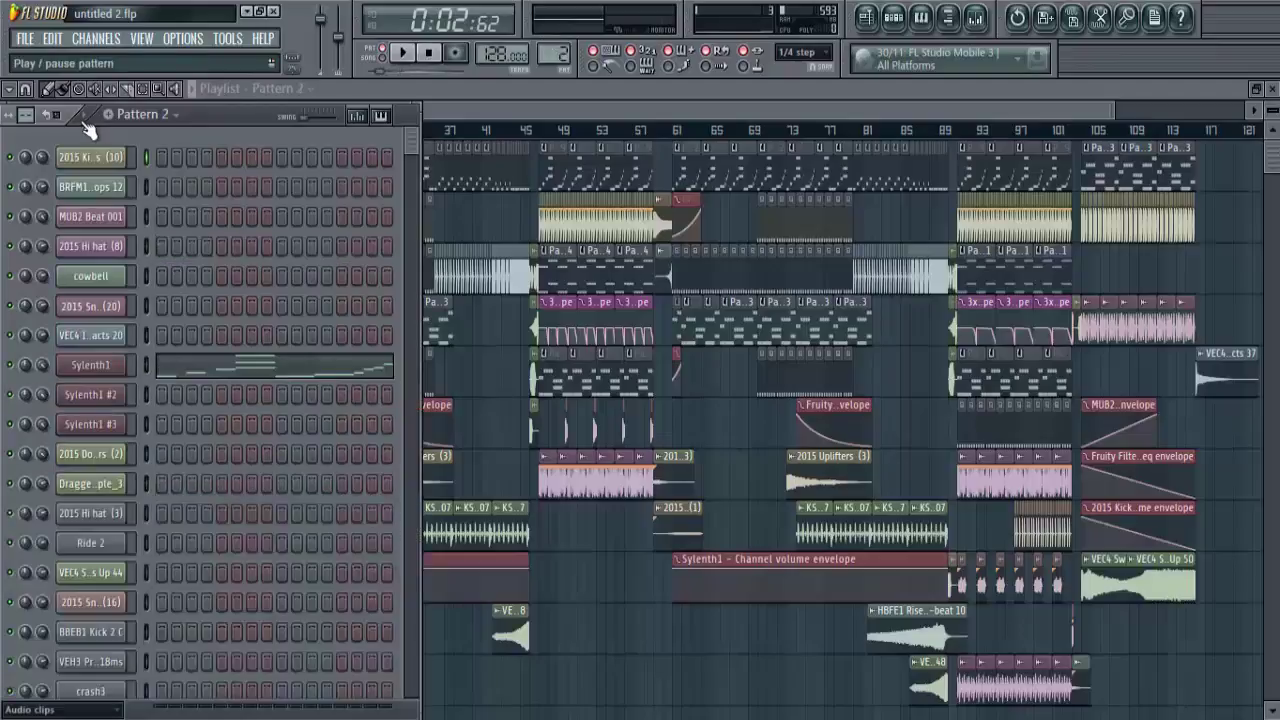
key(space)
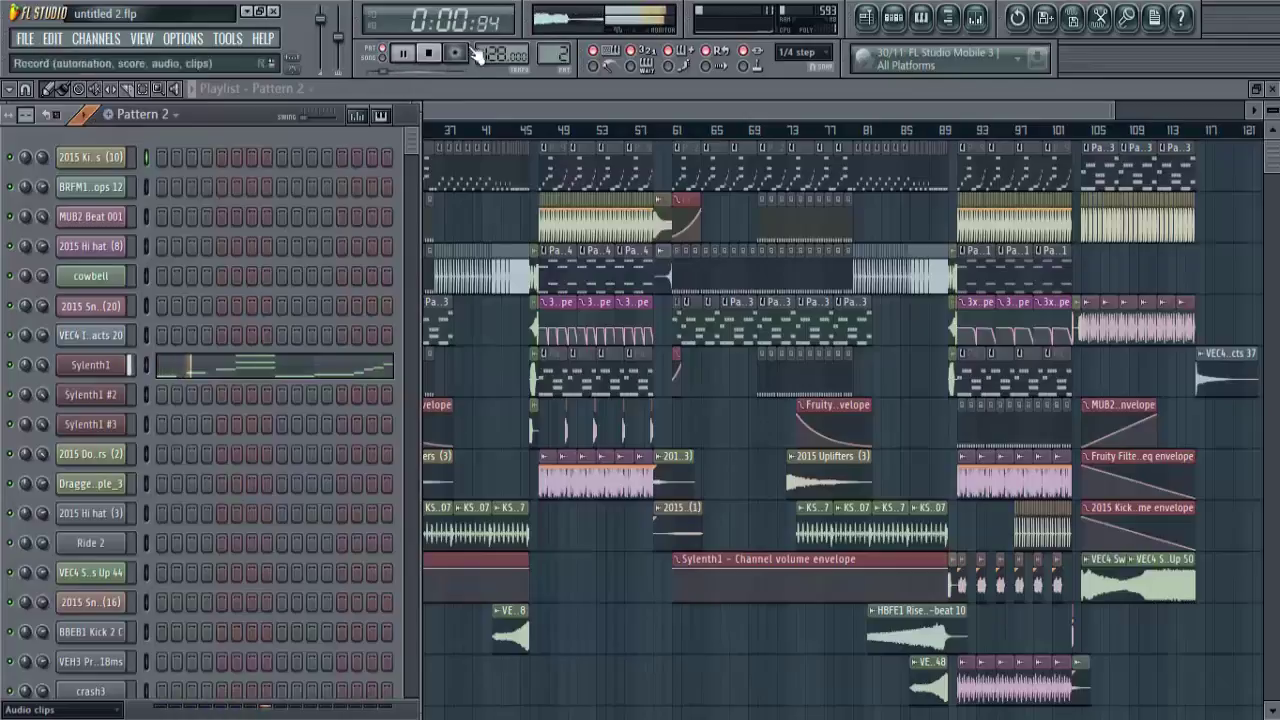
click(412, 55)
Step: Play Pattern 3, open its reFX Nexus notes in the piano roll and stop playback
drag(552, 52, 559, 46)
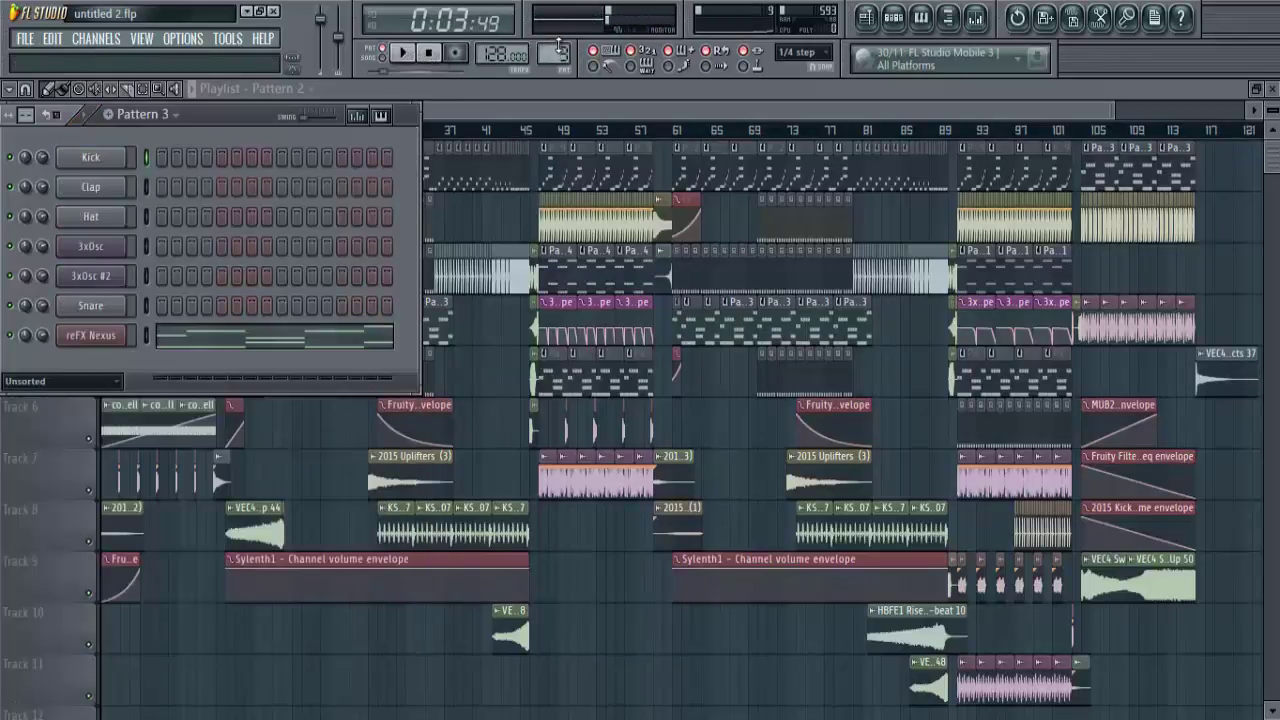
click(87, 119)
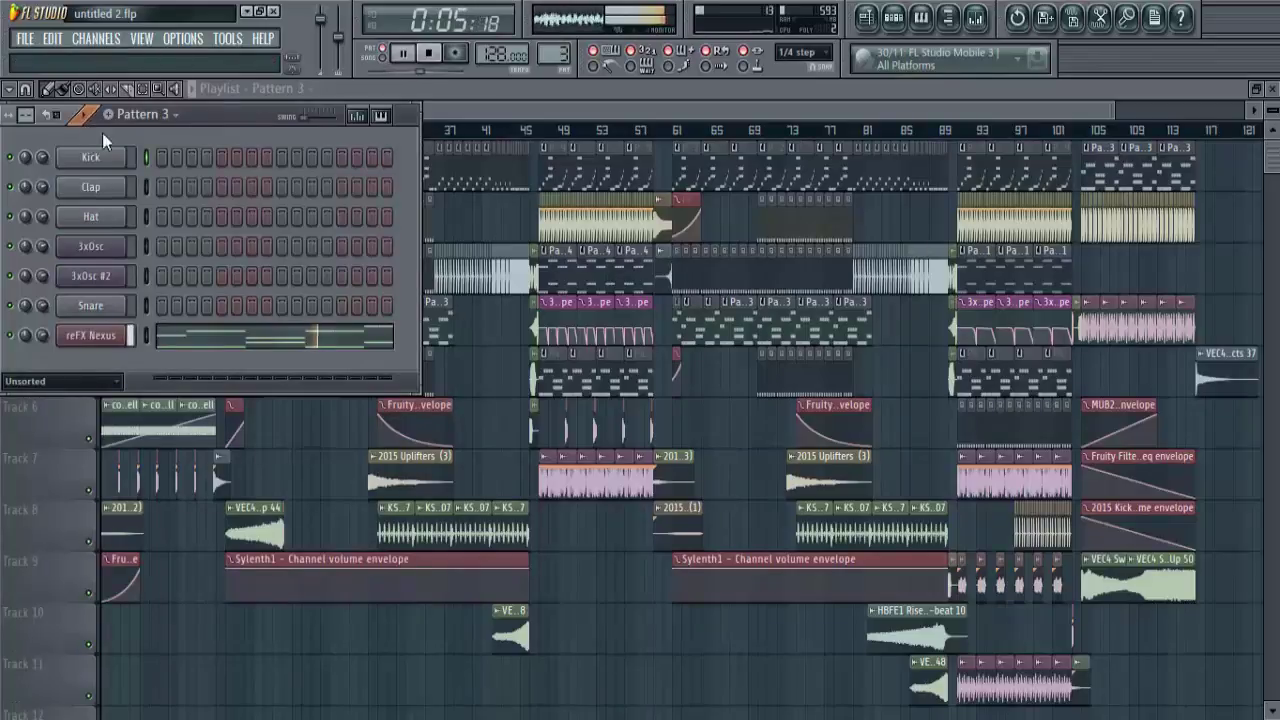
click(229, 336)
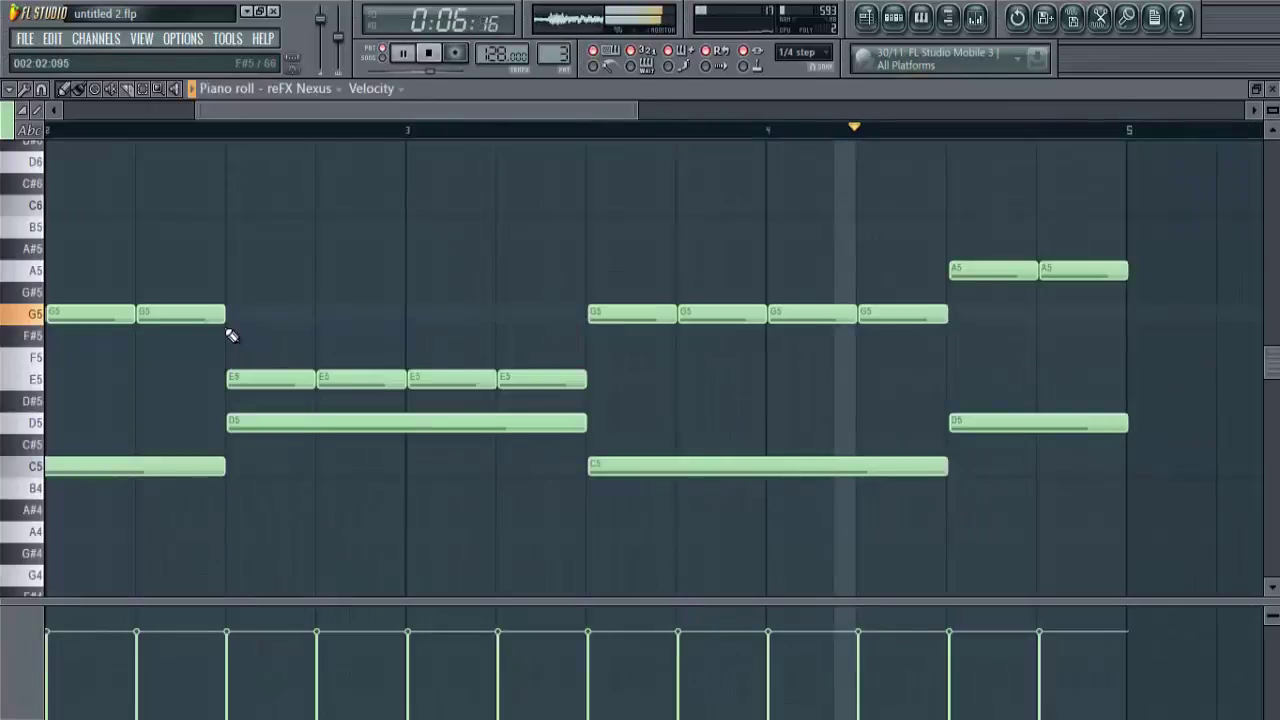
click(447, 52)
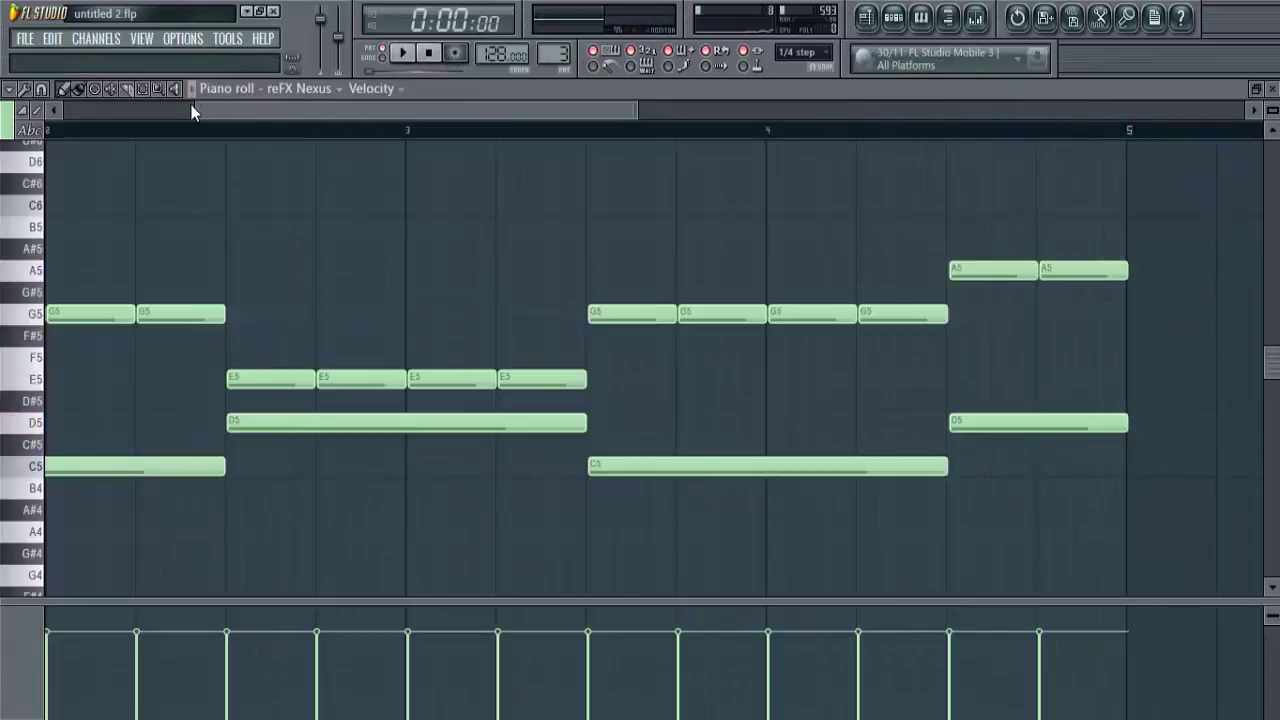
Step: Listen to the reFX Nexus notes of Pattern 3 from bar 1 in the piano roll and bring back the step sequencer
drag(197, 107, 64, 108)
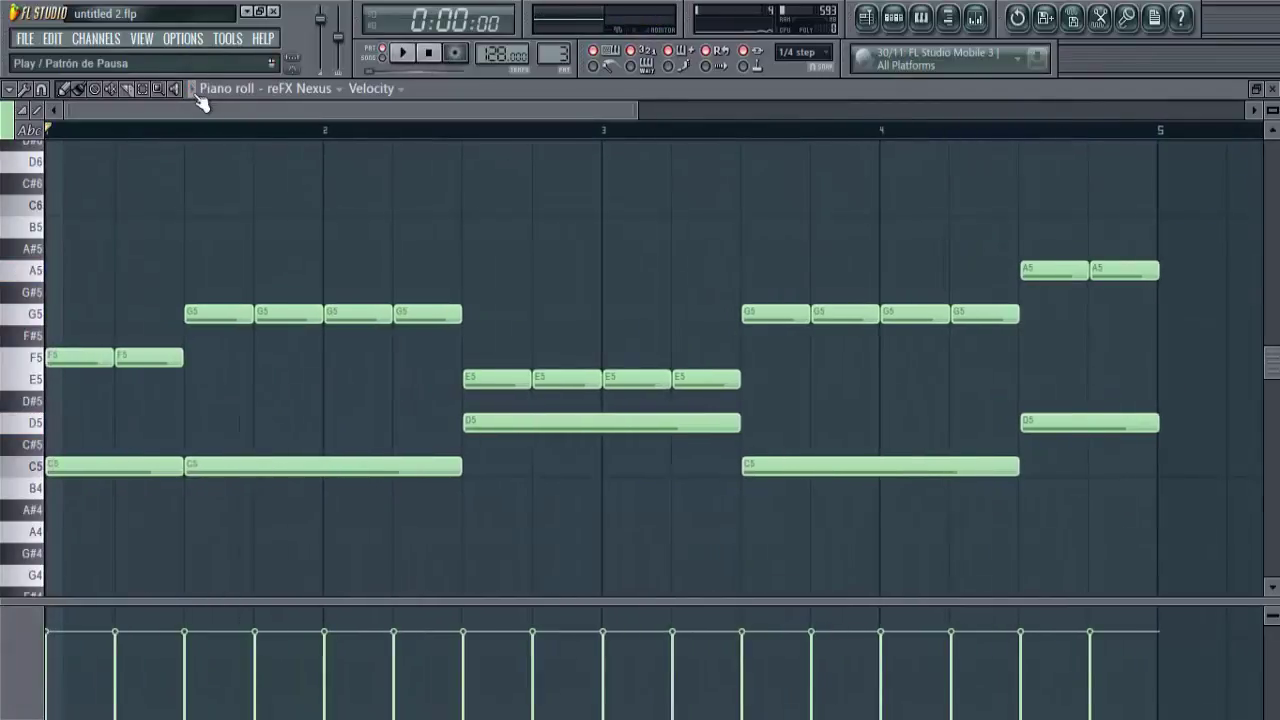
key(space)
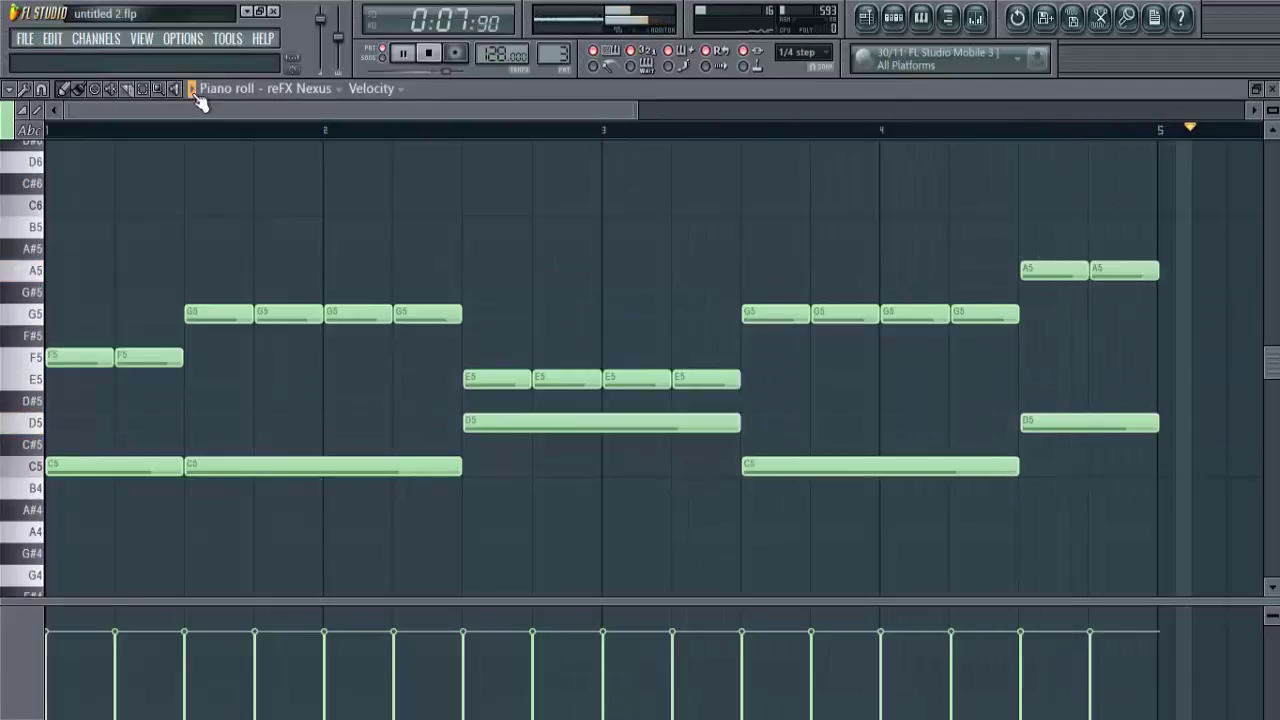
click(893, 17)
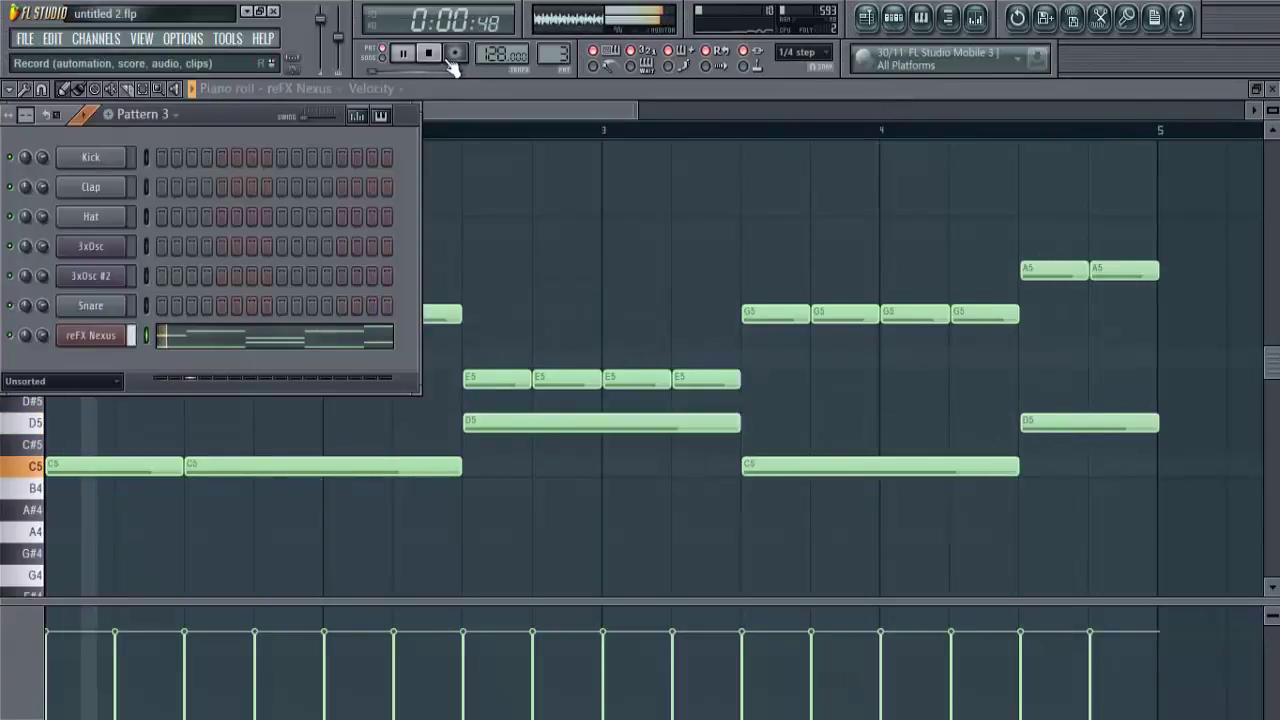
click(429, 54)
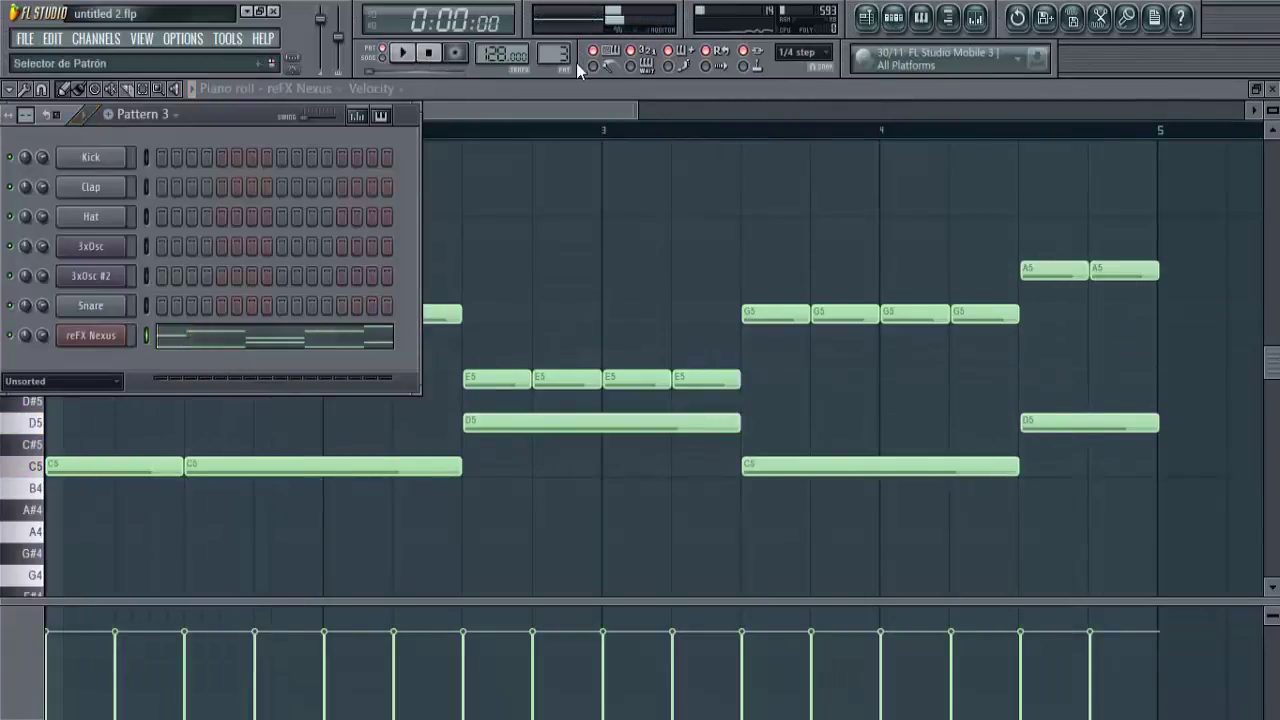
Step: Switch to Pattern 4 and audition its 3xOsc #2 part
scroll(563, 54, up, 1)
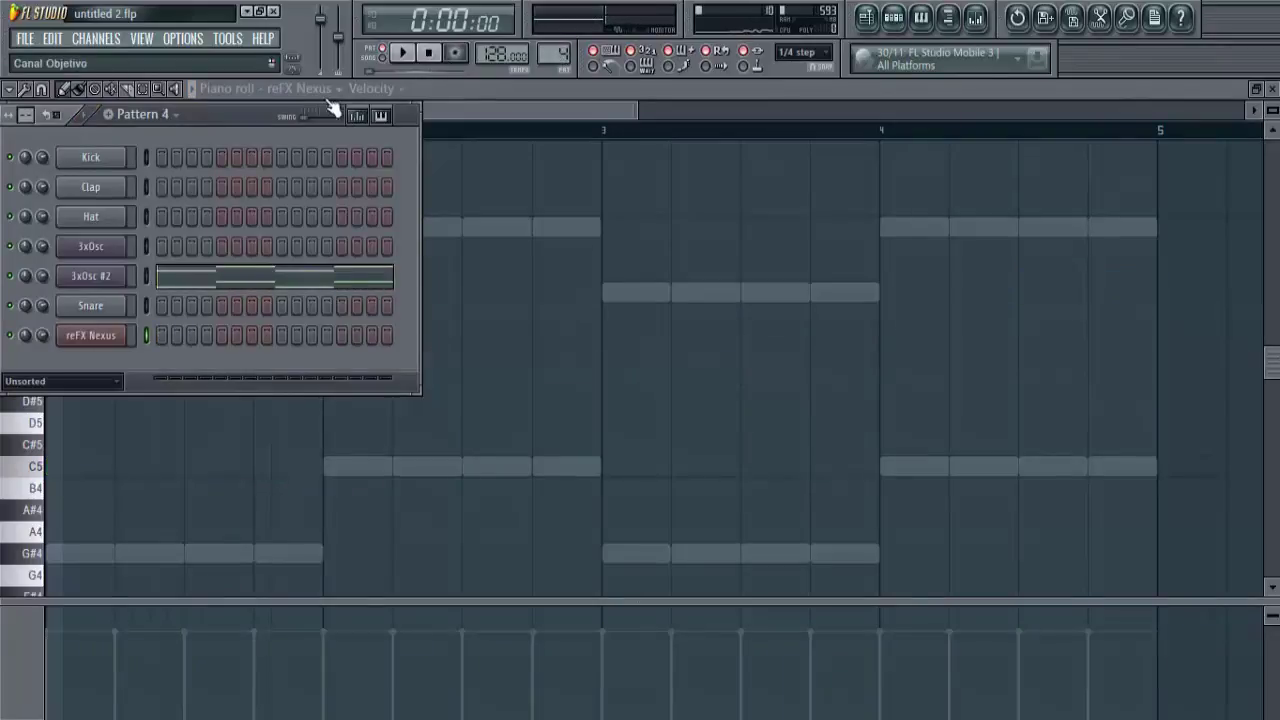
key(space)
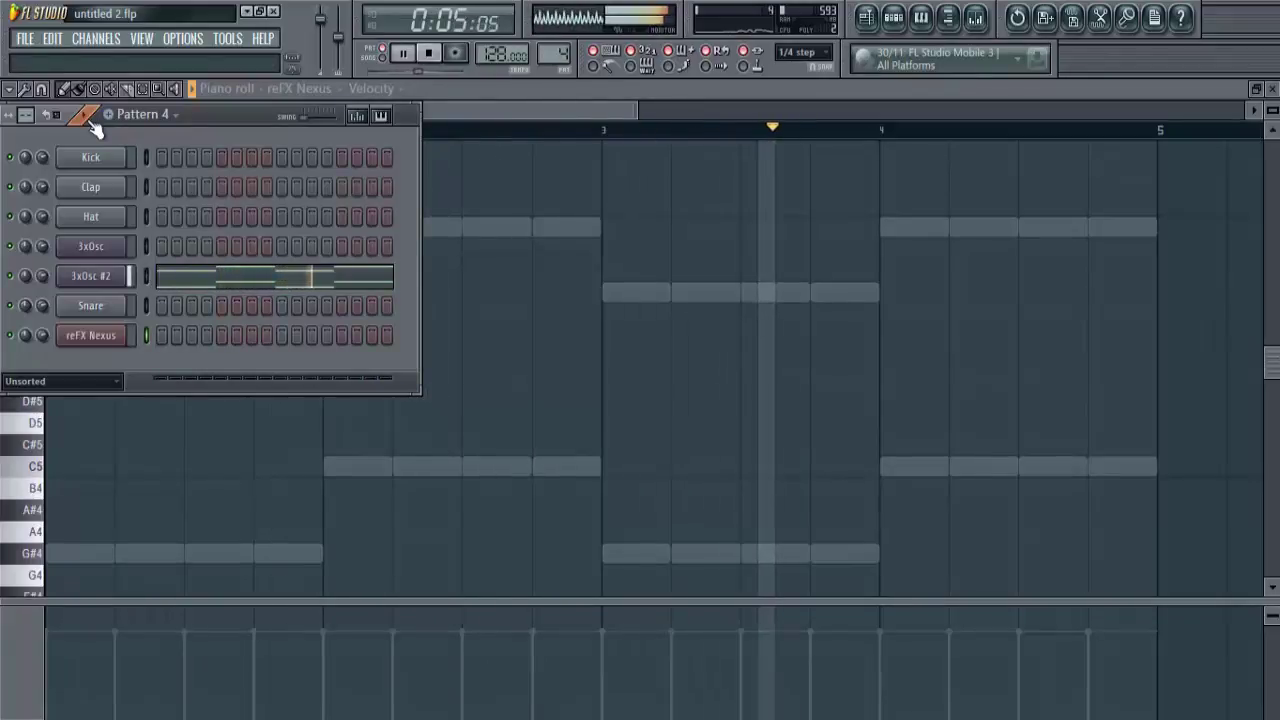
click(431, 52)
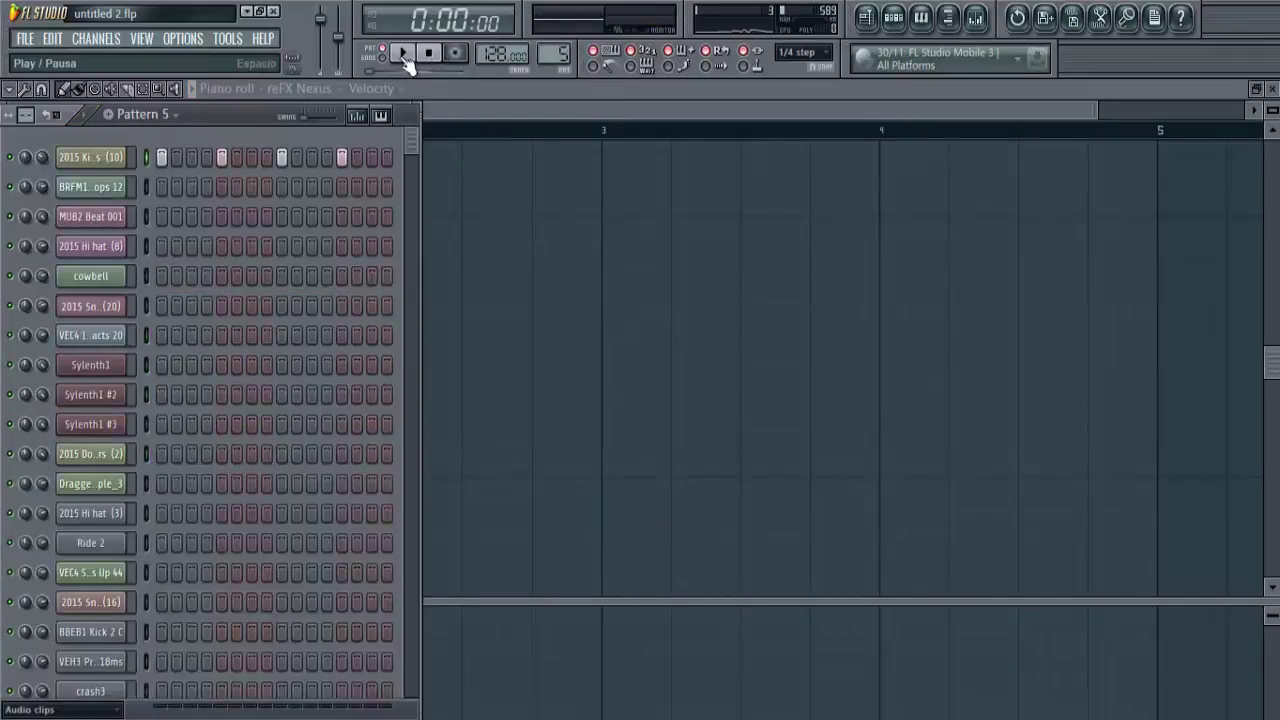
Step: Audition the kick steps of Pattern 5 and the Ride 2 steps of Pattern 6
click(403, 55)
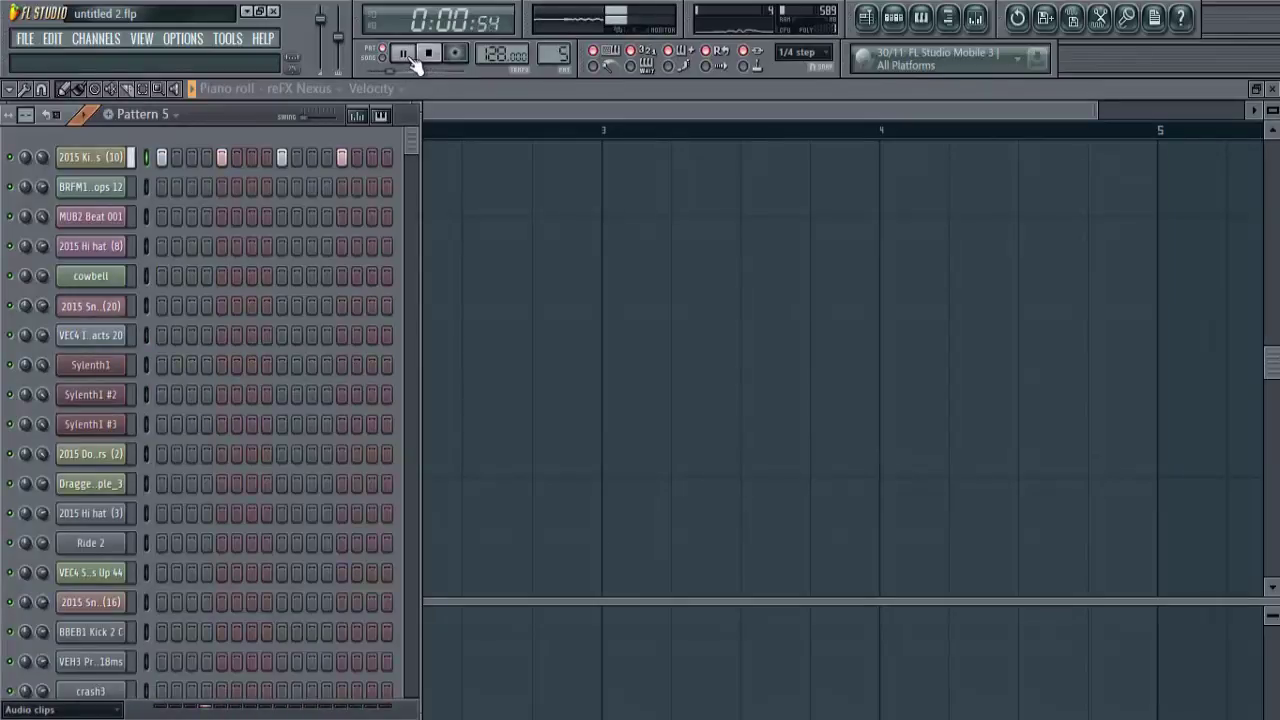
click(403, 55)
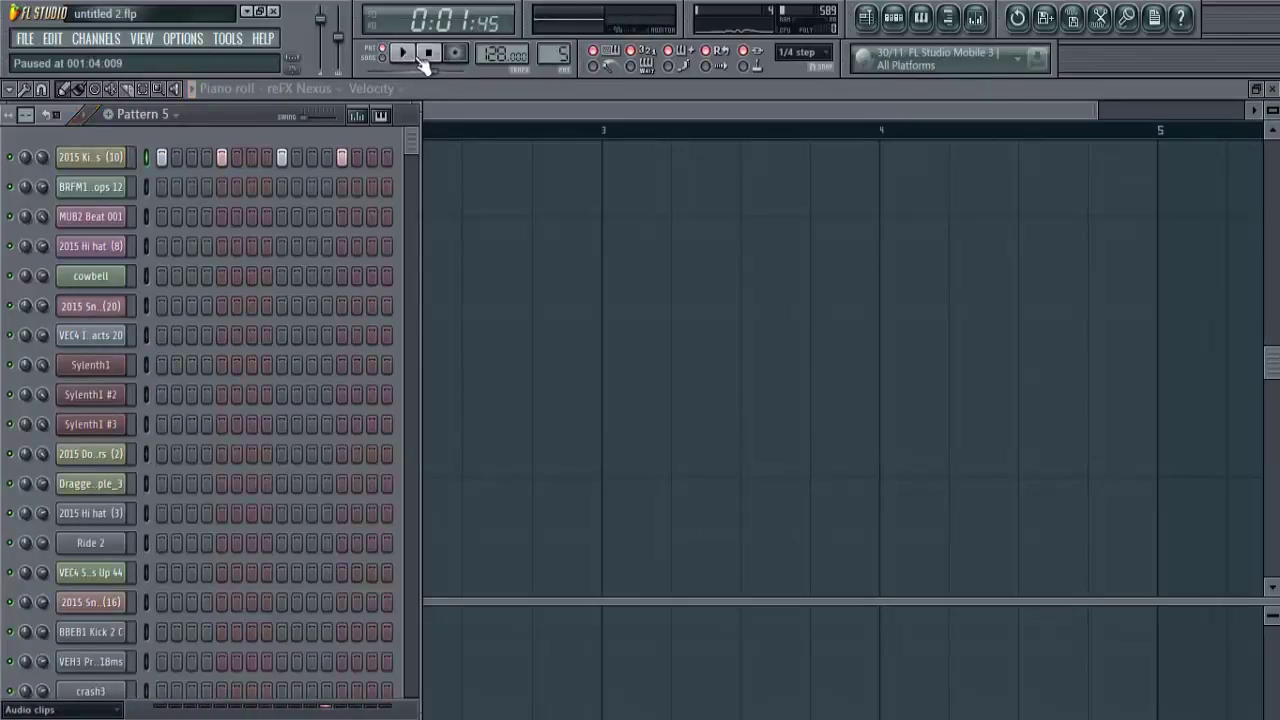
scroll(555, 55, up, 1)
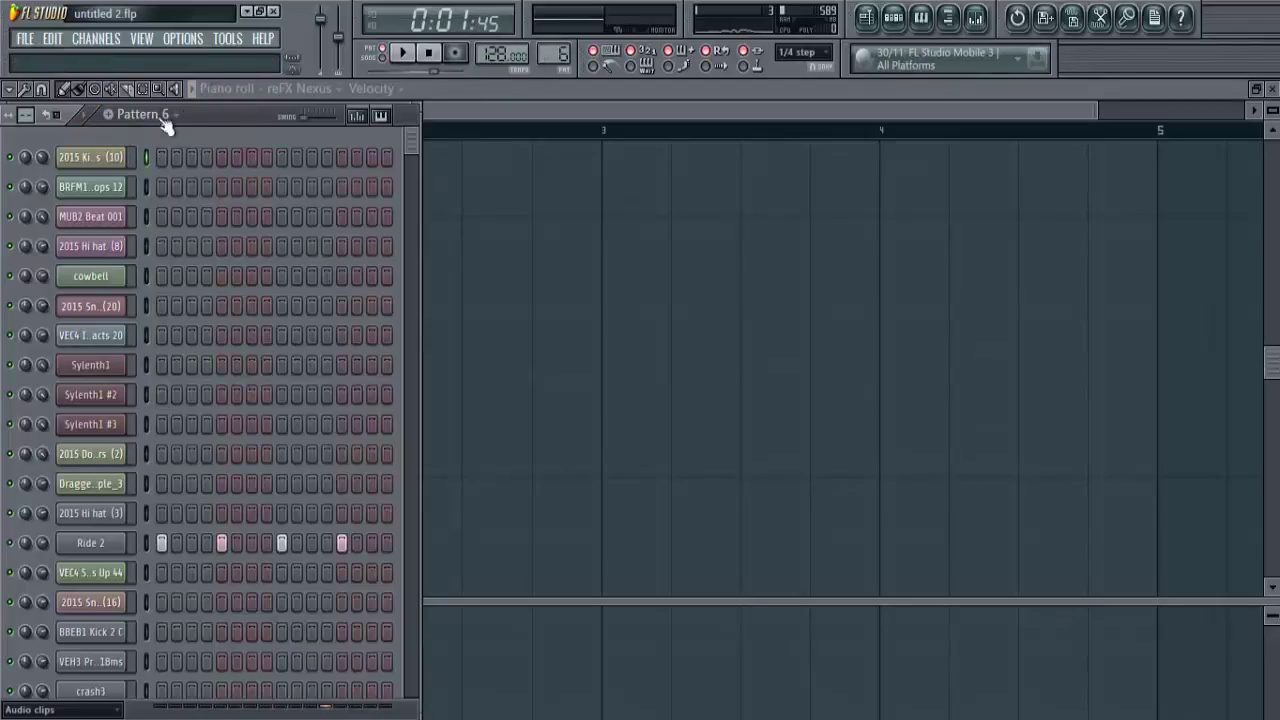
click(90, 119)
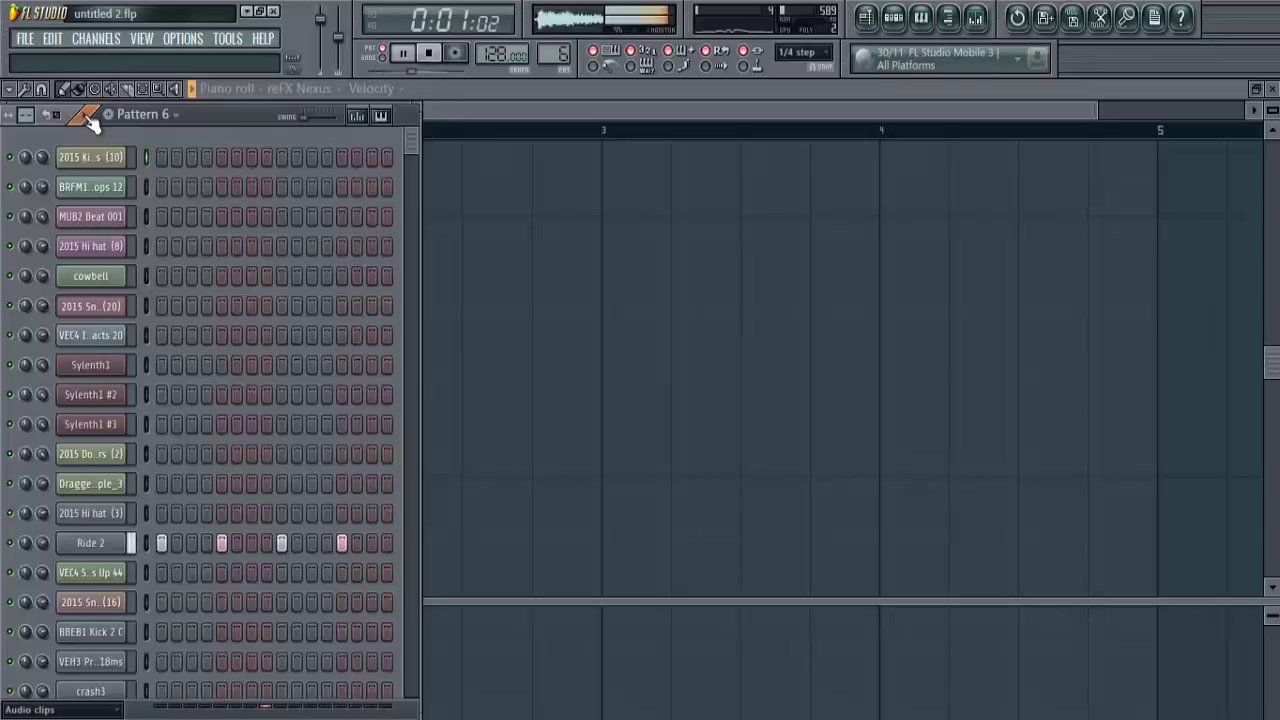
click(431, 53)
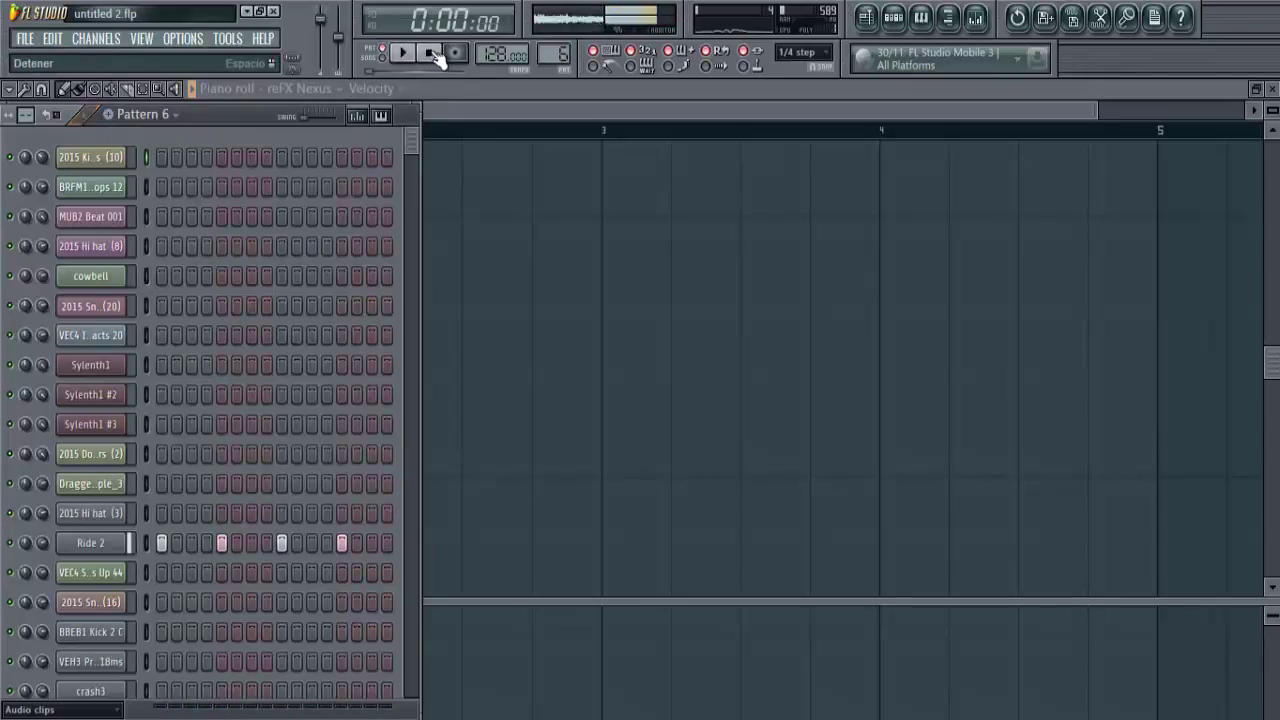
Step: Audition the BBEB1 Kick 2 C steps of Pattern 7 and the VEH3 steps of Pattern 8
scroll(560, 55, up, 1)
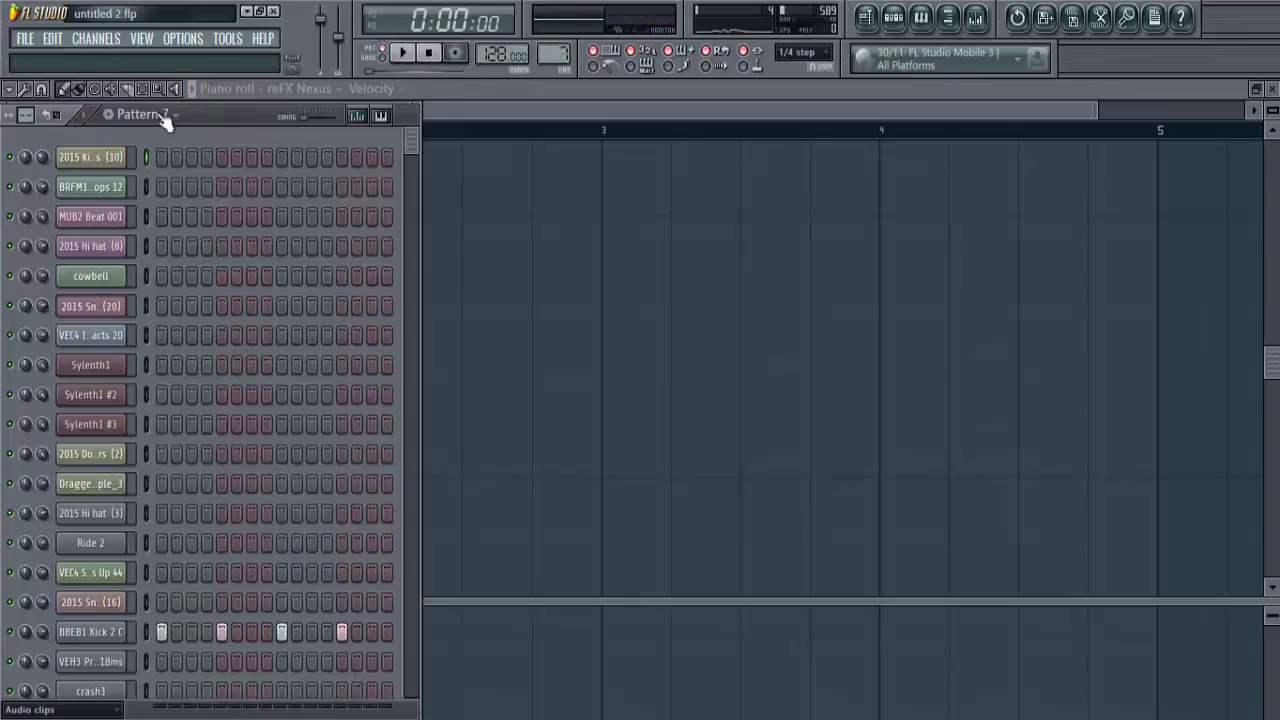
click(88, 118)
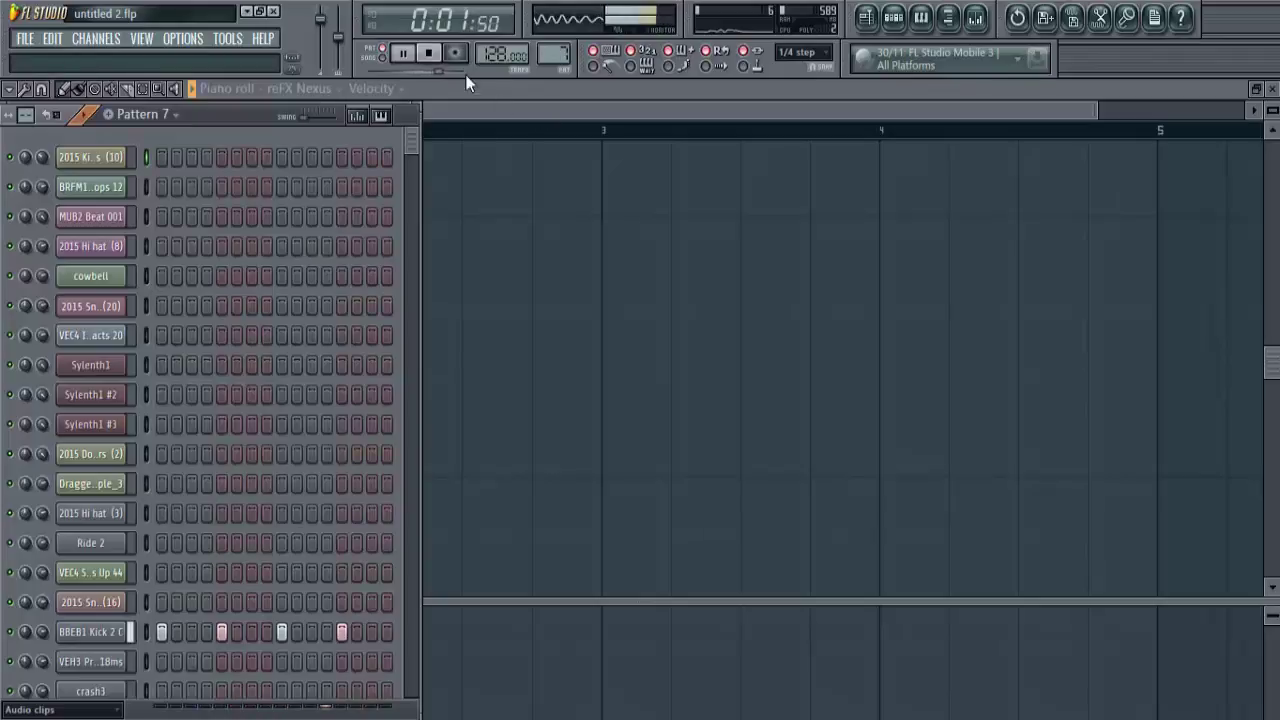
click(402, 53)
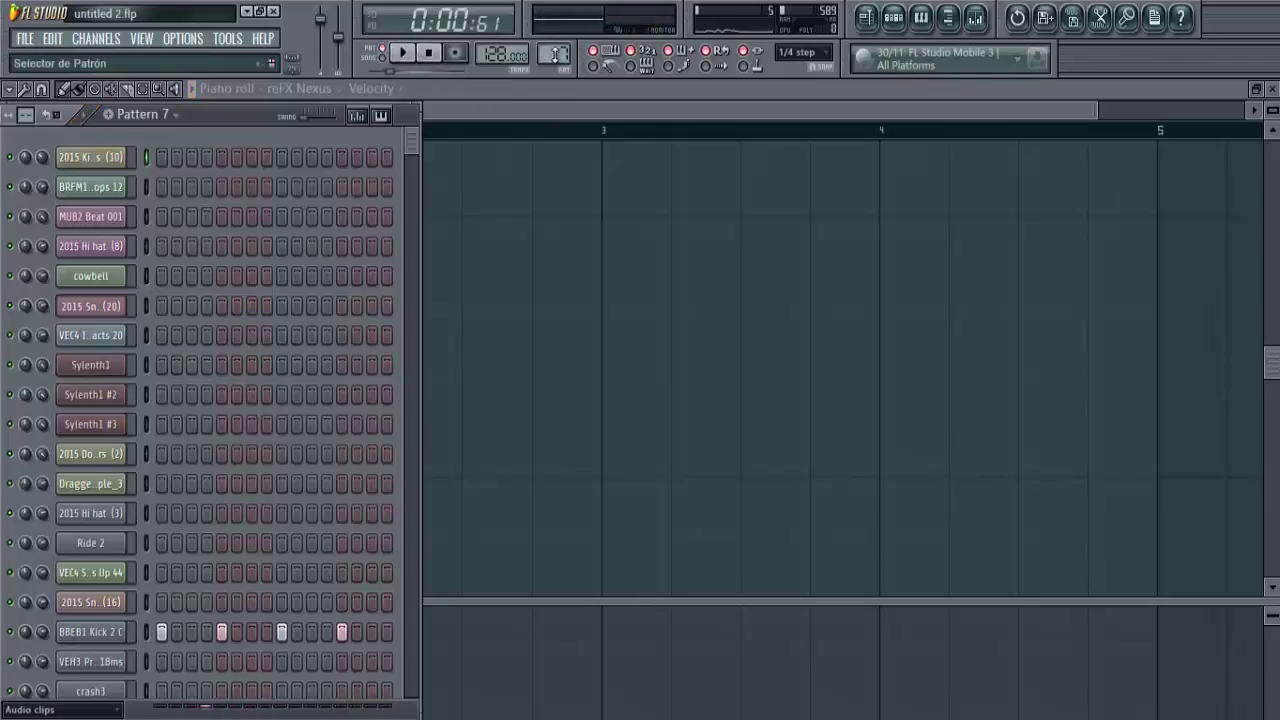
click(96, 117)
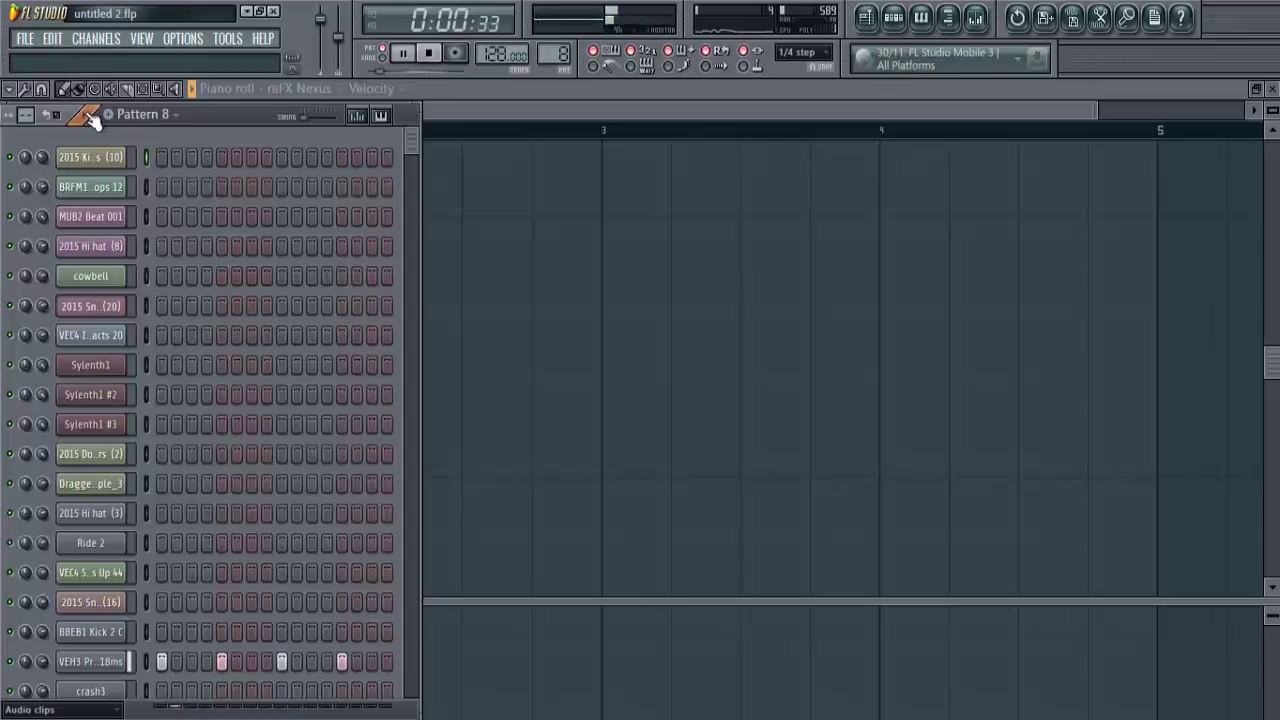
click(402, 53)
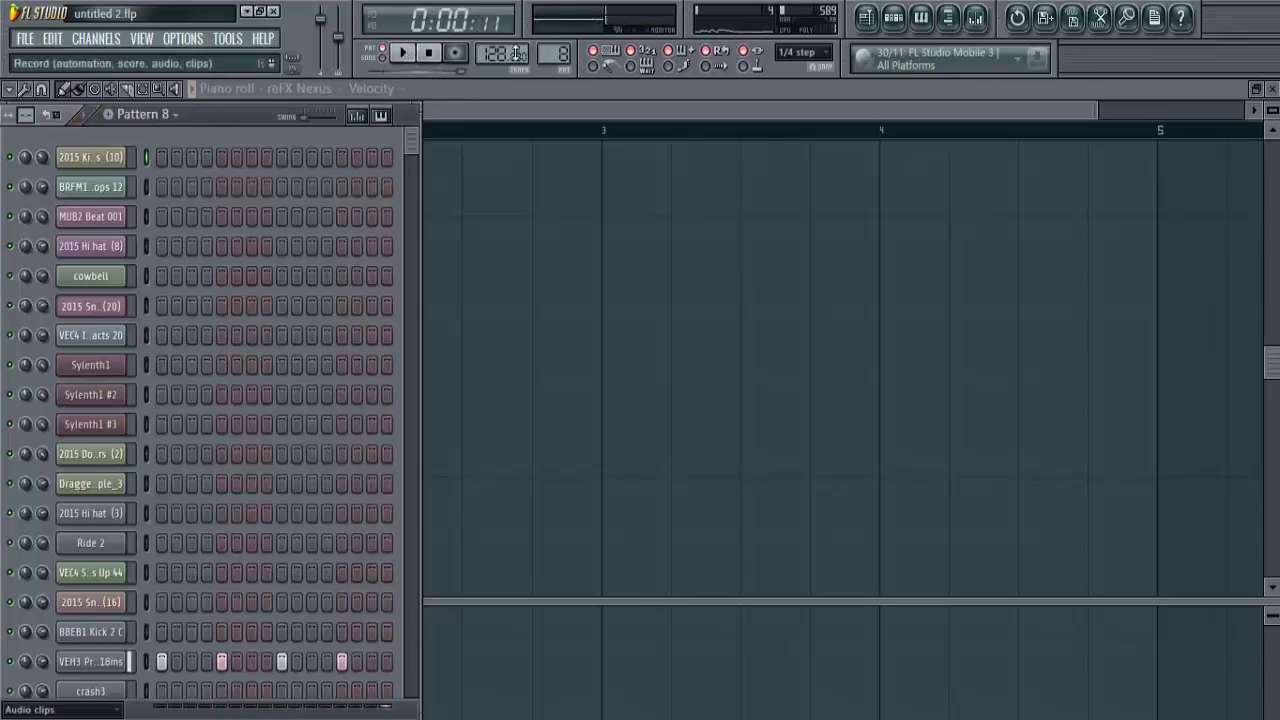
Step: Switch to Pattern 9 and audition its Sylenth1 #2 melody
scroll(556, 53, up, 1)
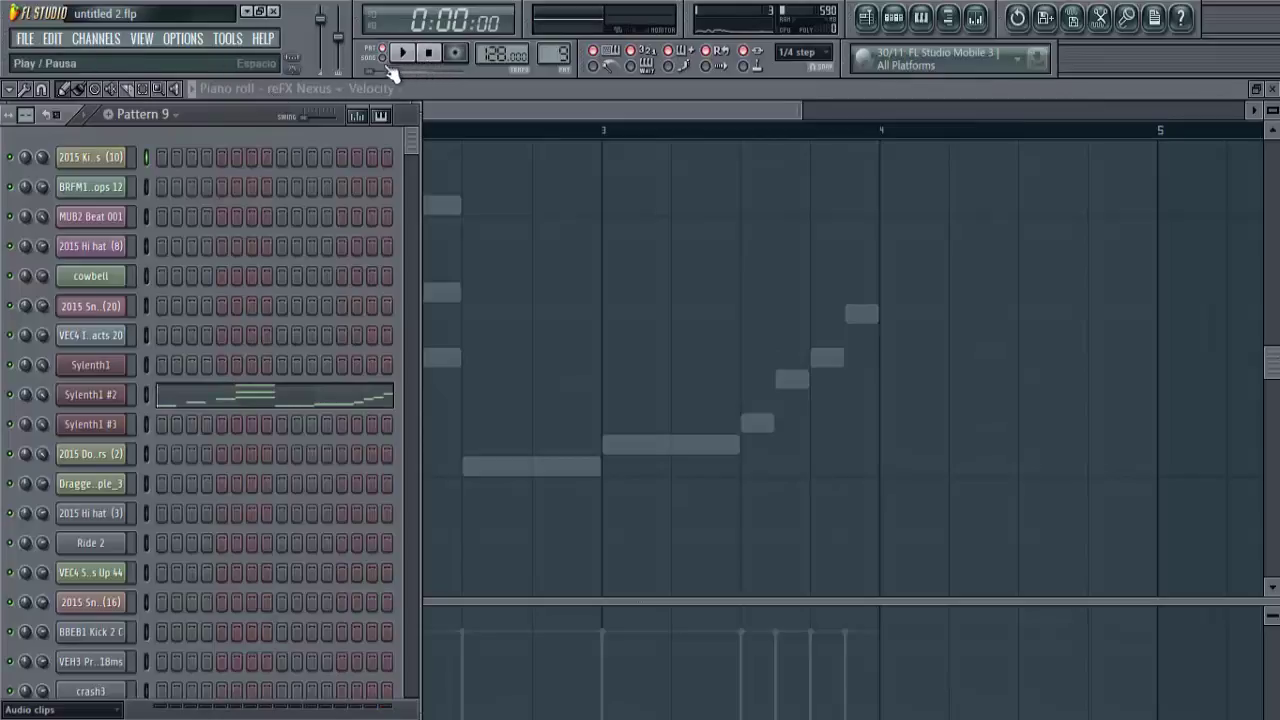
click(87, 117)
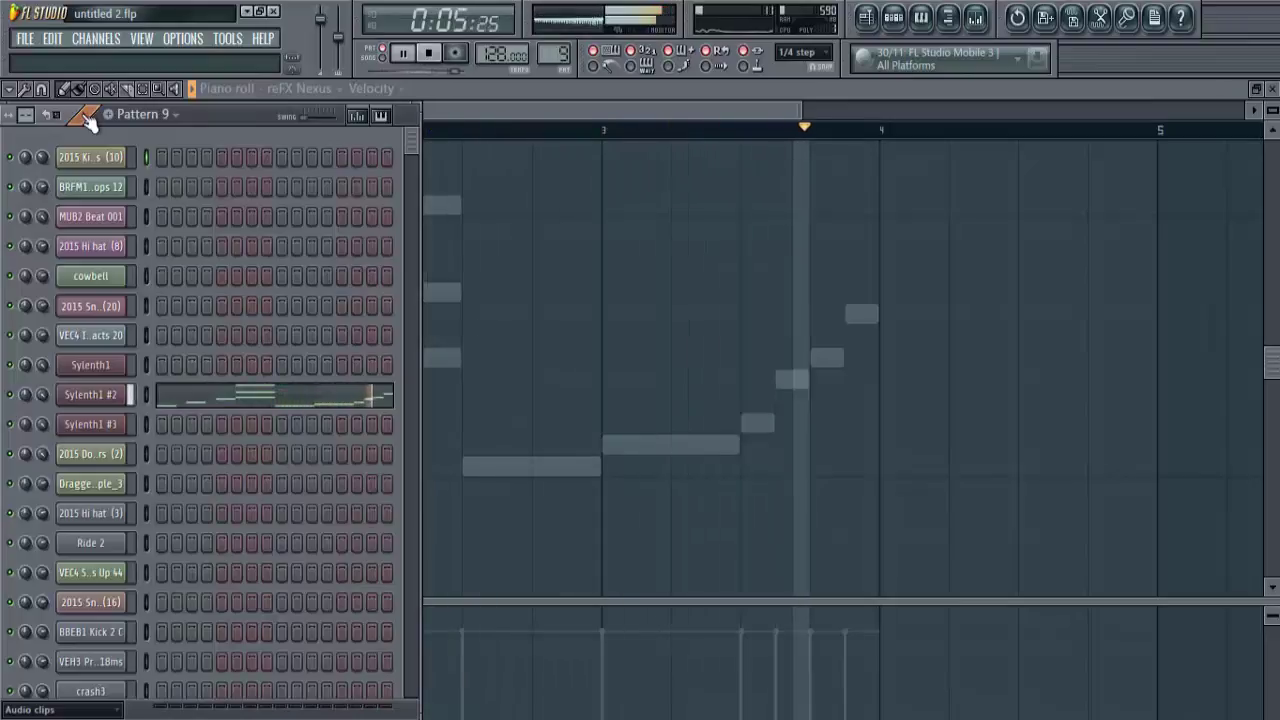
click(405, 55)
click(410, 55)
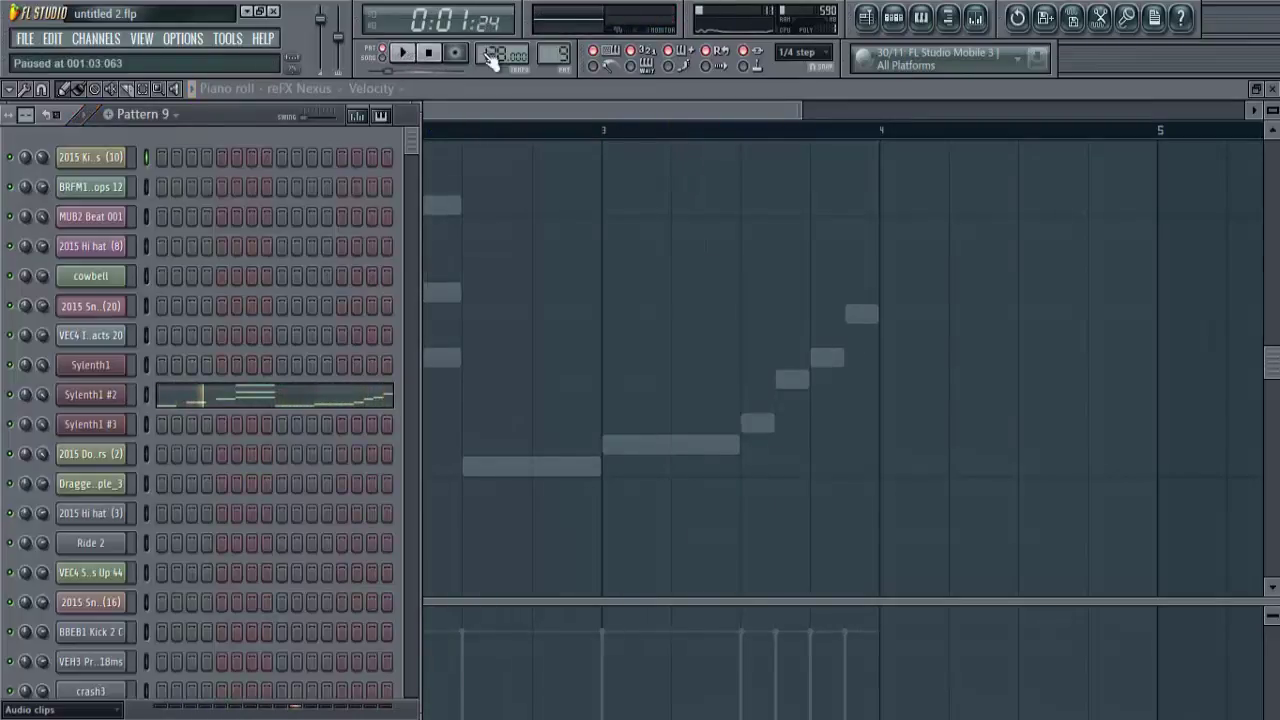
Step: Switch to Pattern 10 and audition its Sylenth1 #3 part
scroll(563, 55, up, 1)
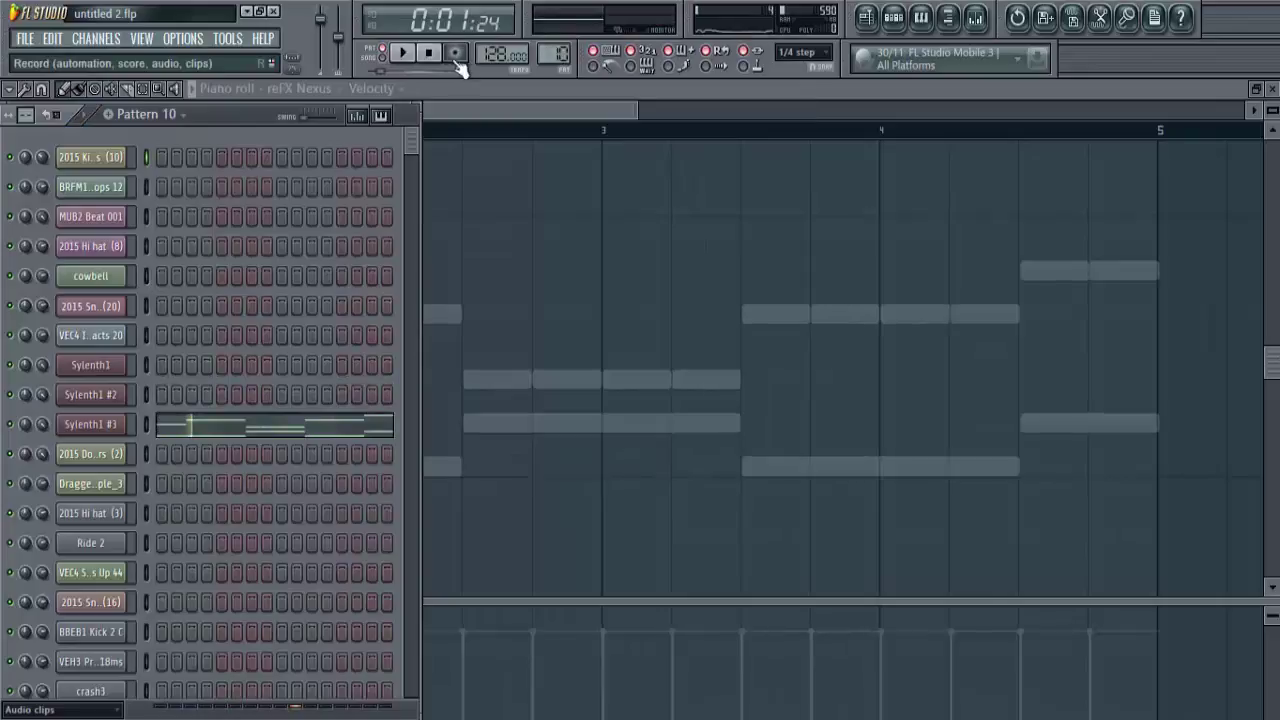
click(90, 125)
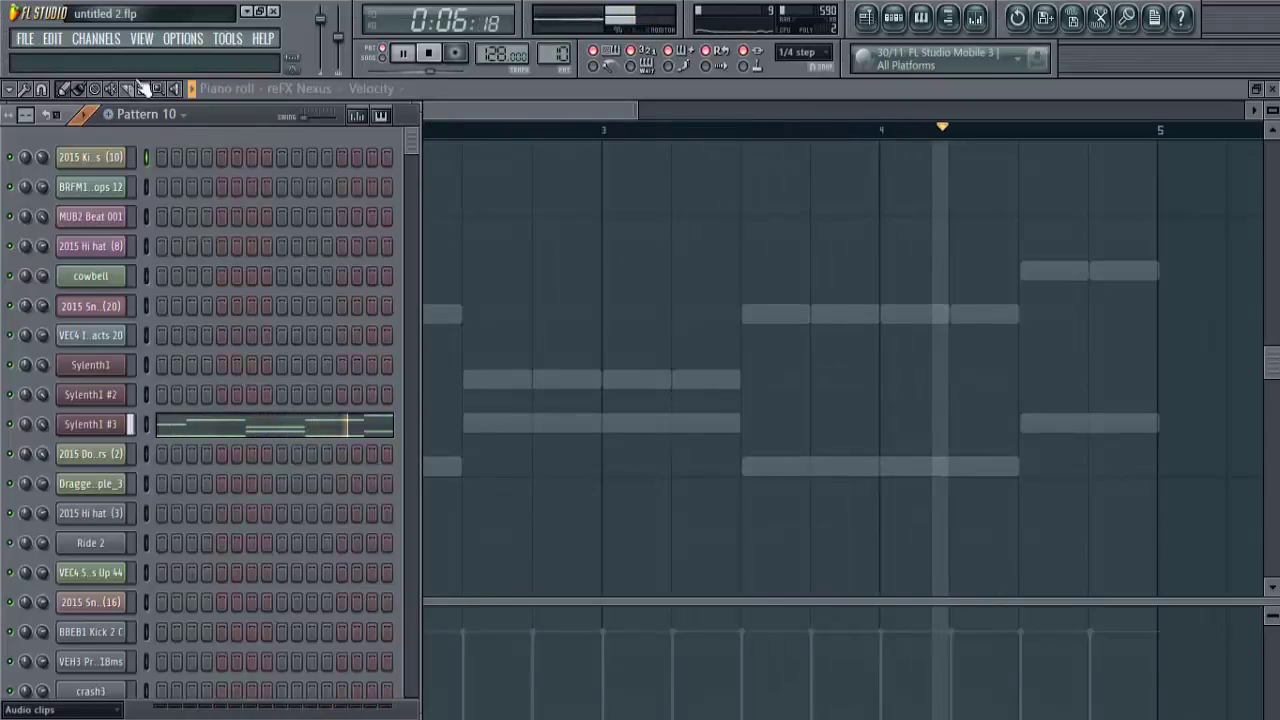
click(405, 53)
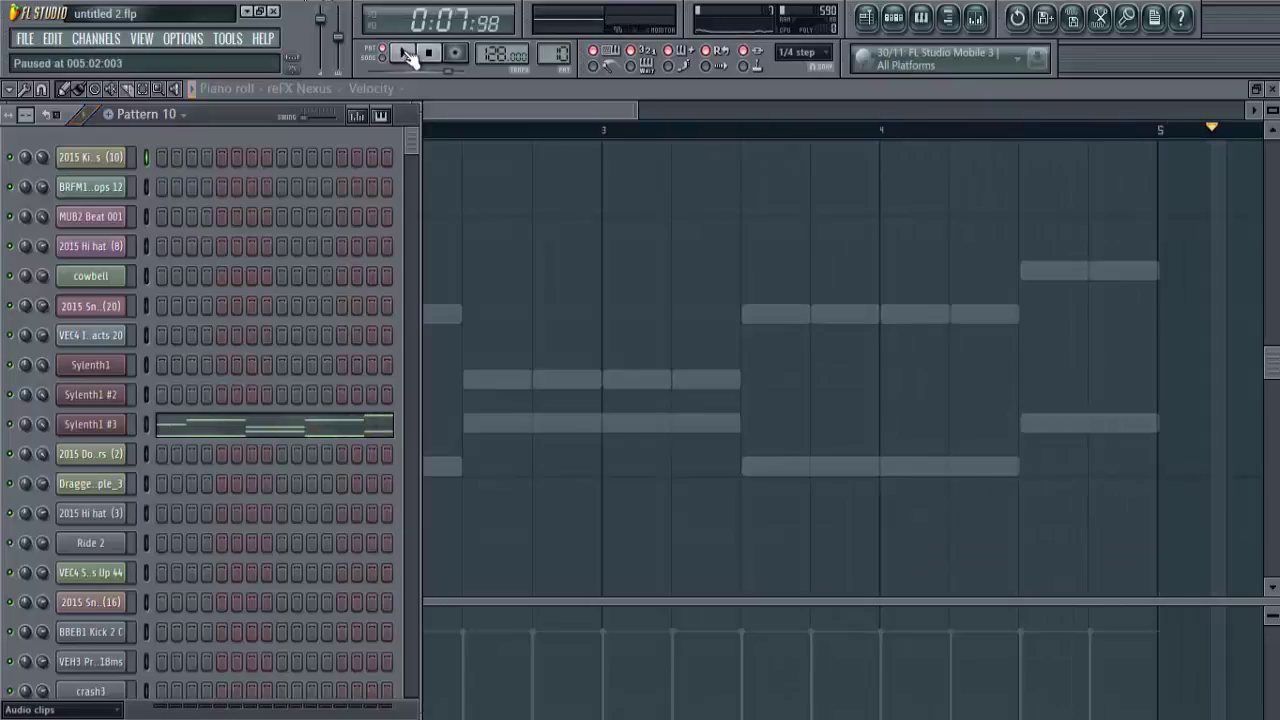
Step: Audition the crash3 steps of Pattern 11, checking the channels further down the list, and stop playback
scroll(555, 50, up, 1)
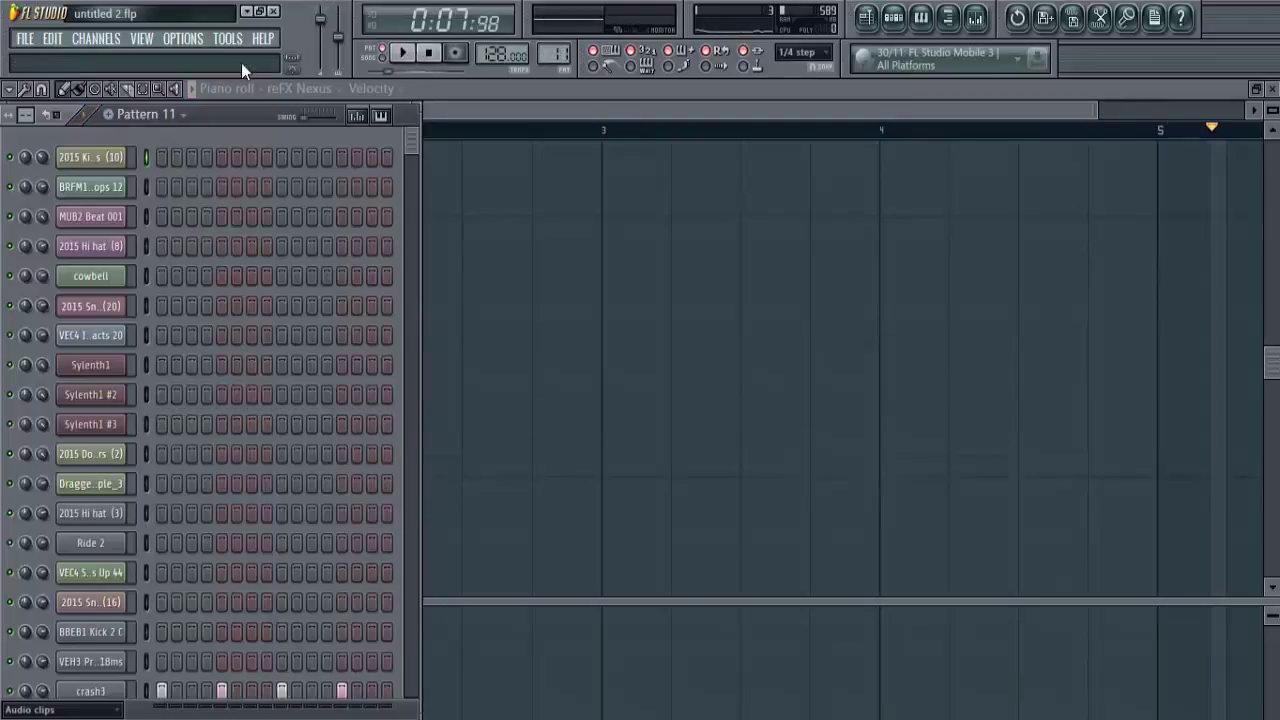
key(space)
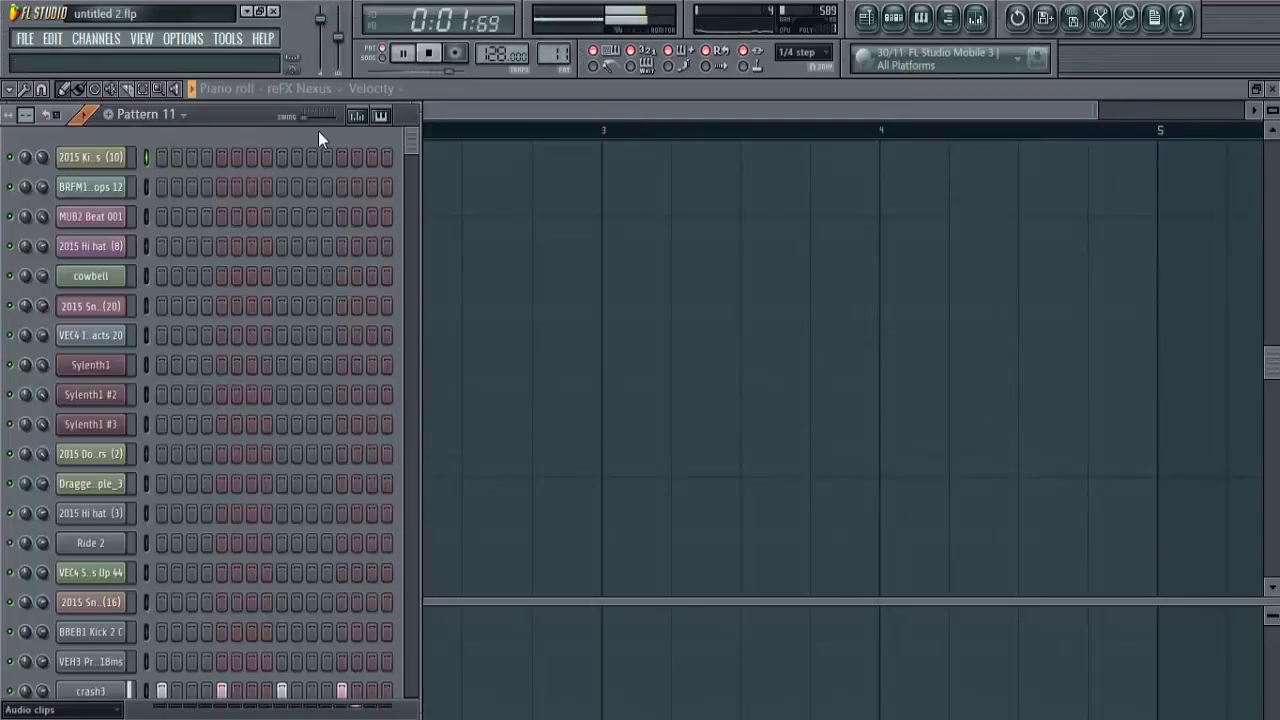
drag(414, 143, 409, 183)
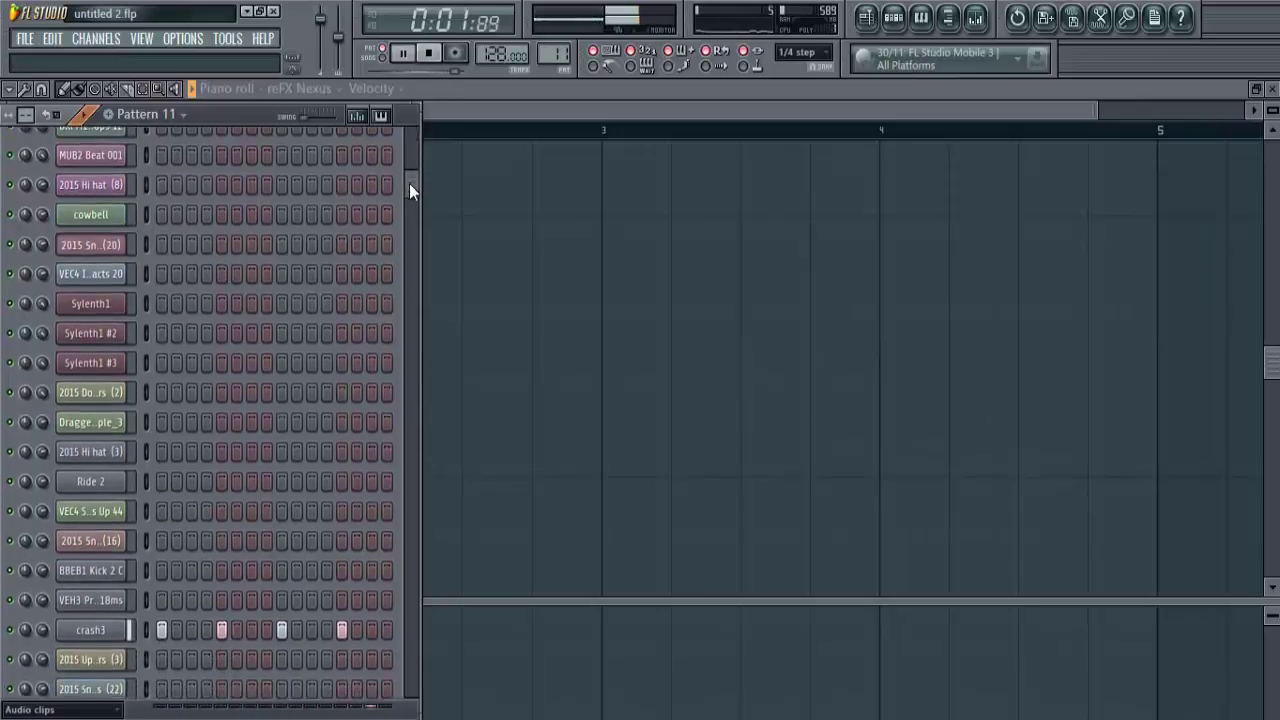
key(space)
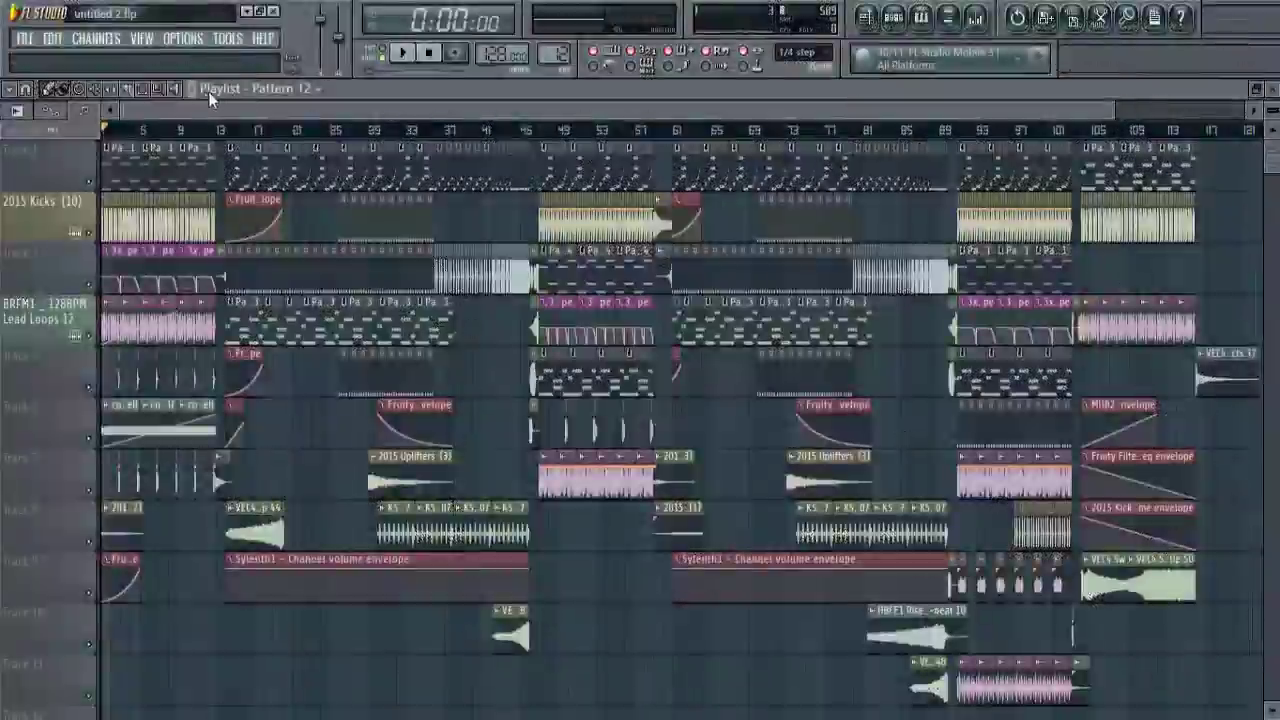
Step: Play the full song arrangement from bar 1 in the Playlist
key(space)
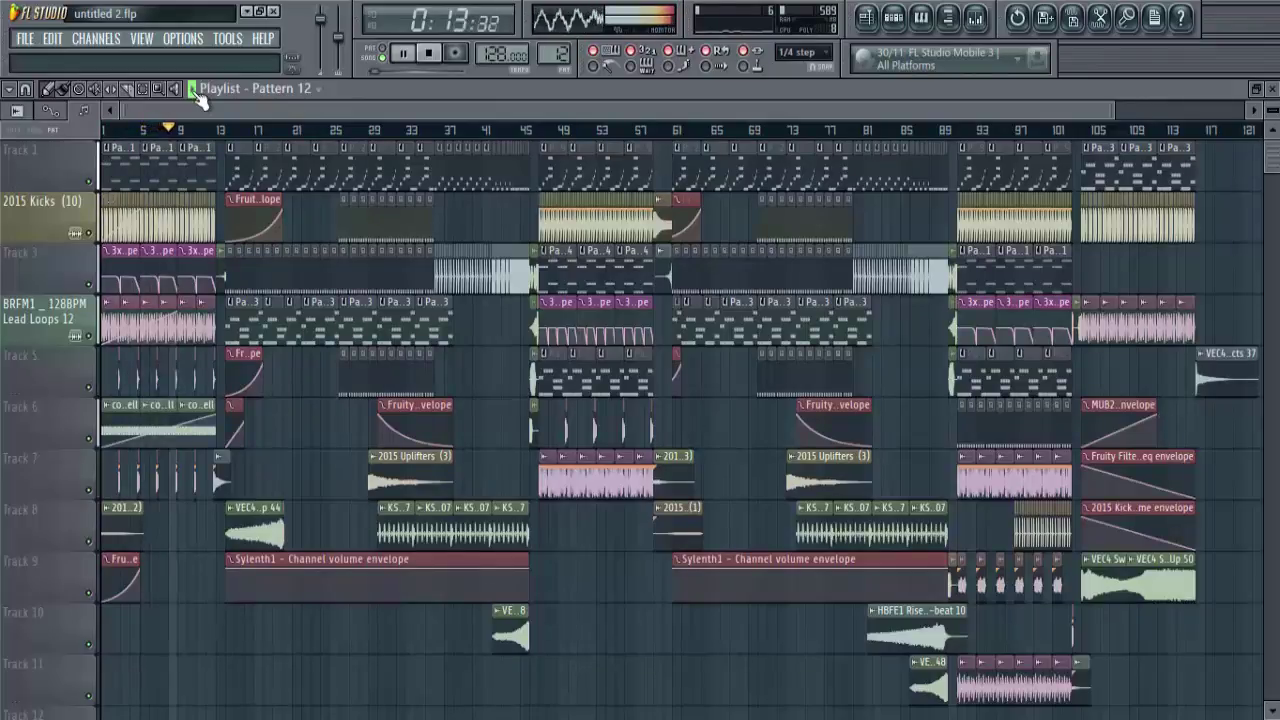
Step: Open the mixer over the Playlist, switch its track meters to the Waveforms view, and close the mixer
click(975, 17)
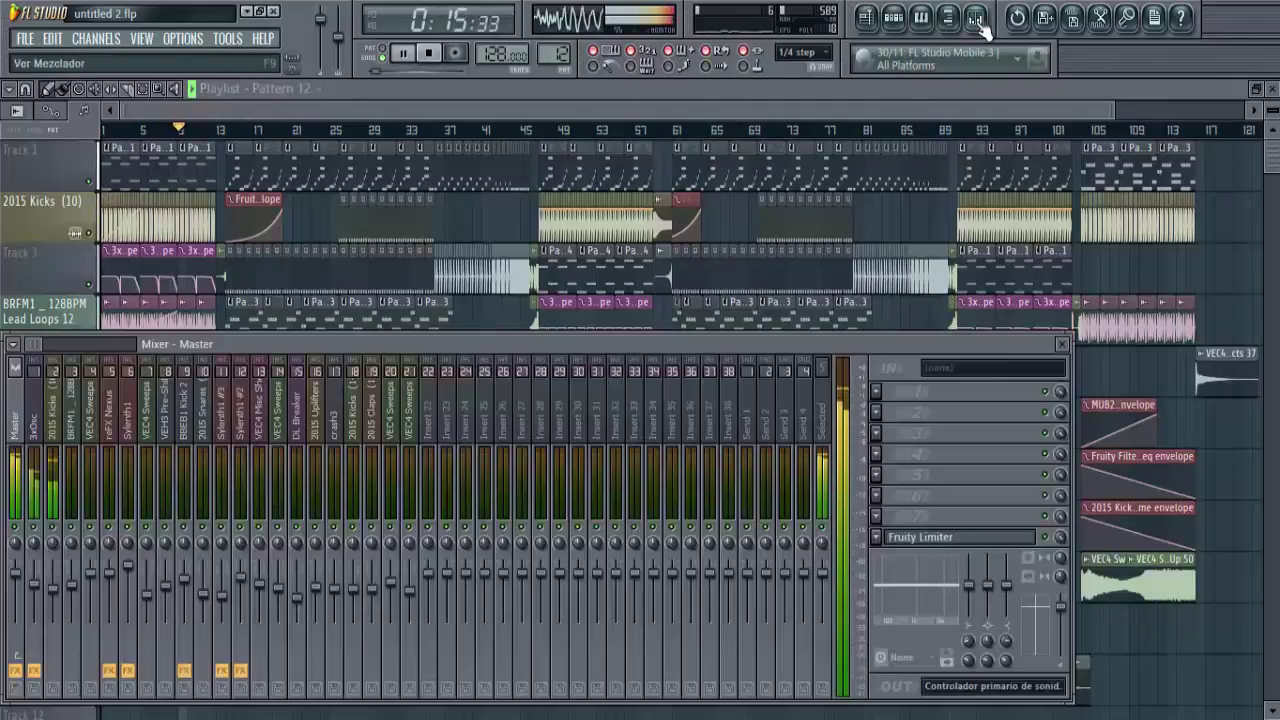
drag(729, 343, 917, 207)
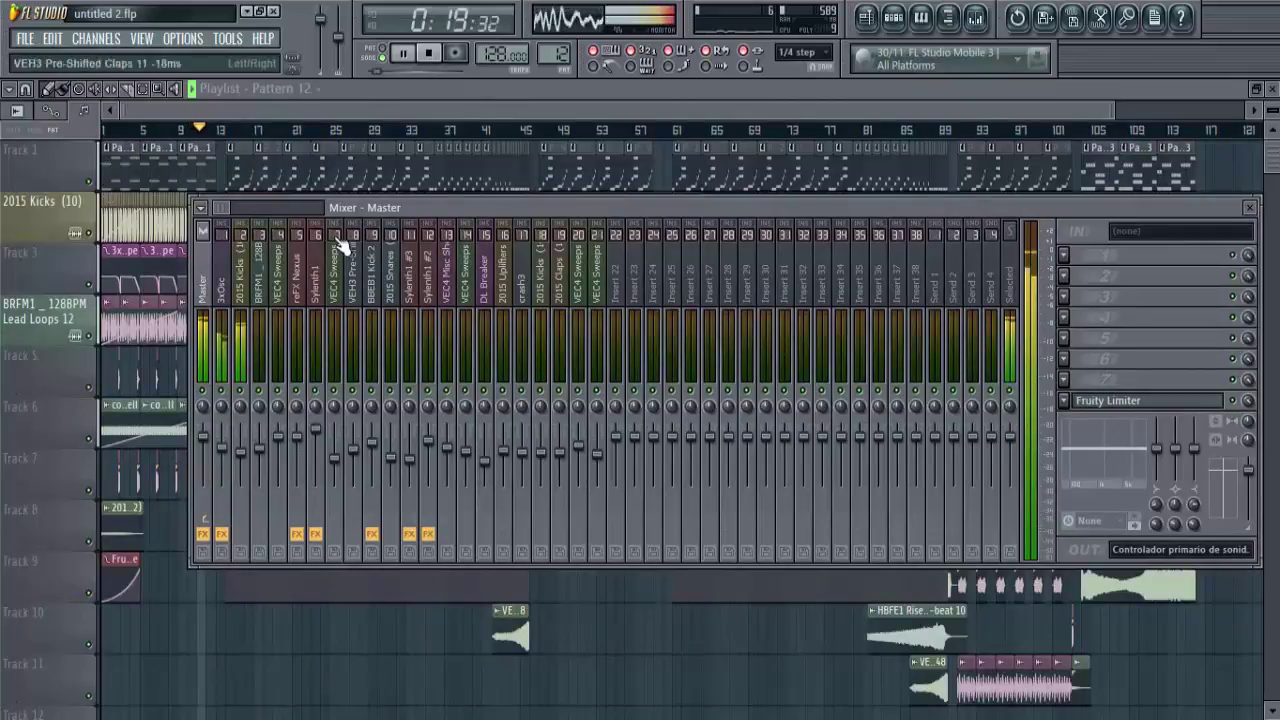
click(201, 209)
mouse_move(335, 300)
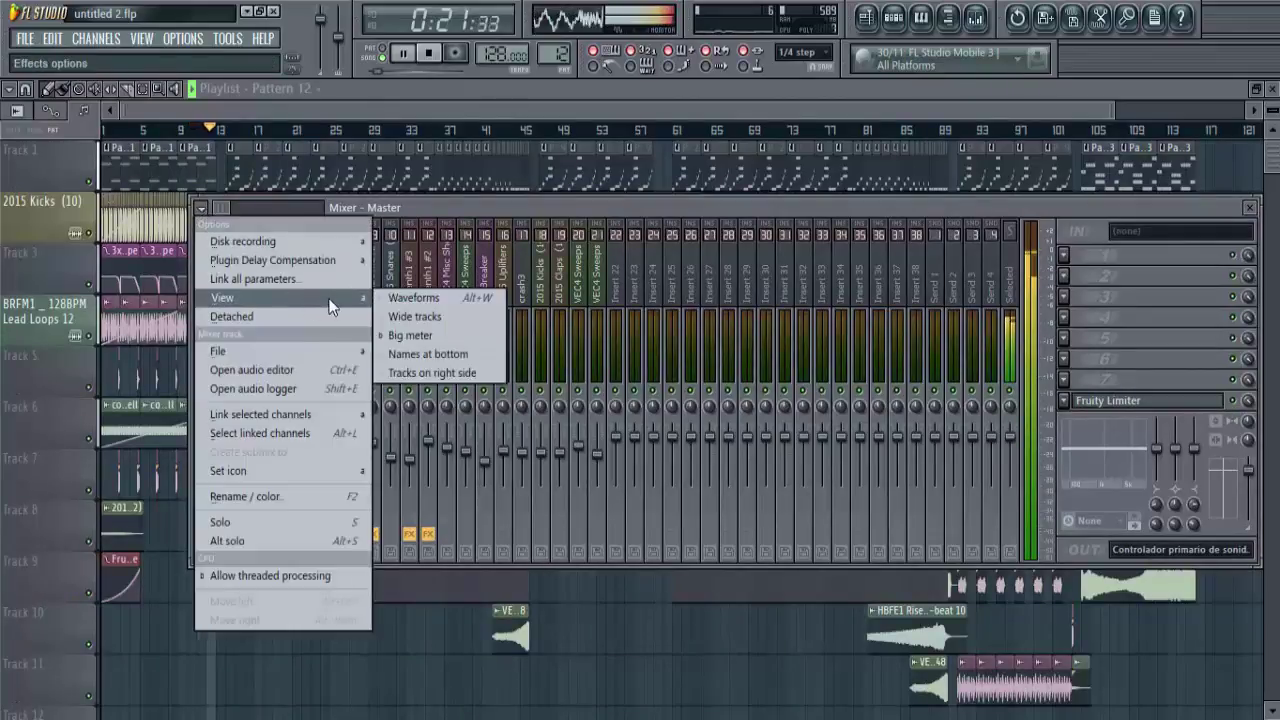
click(442, 302)
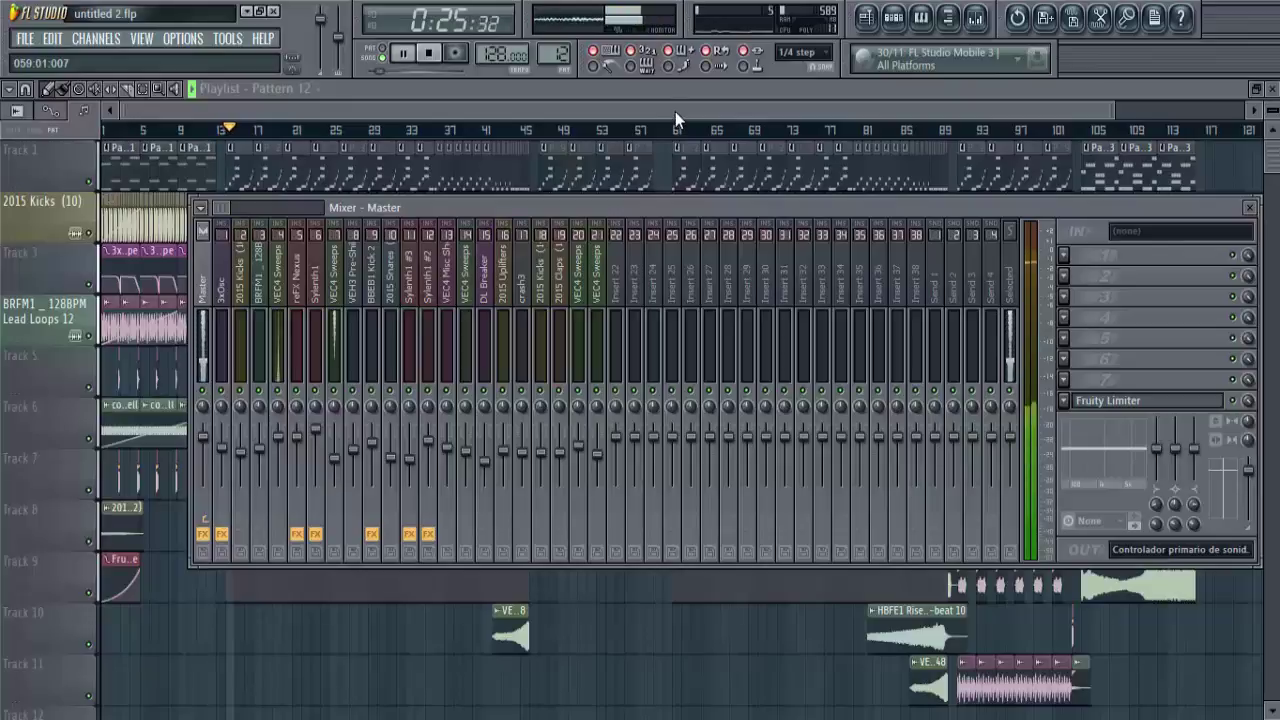
click(887, 104)
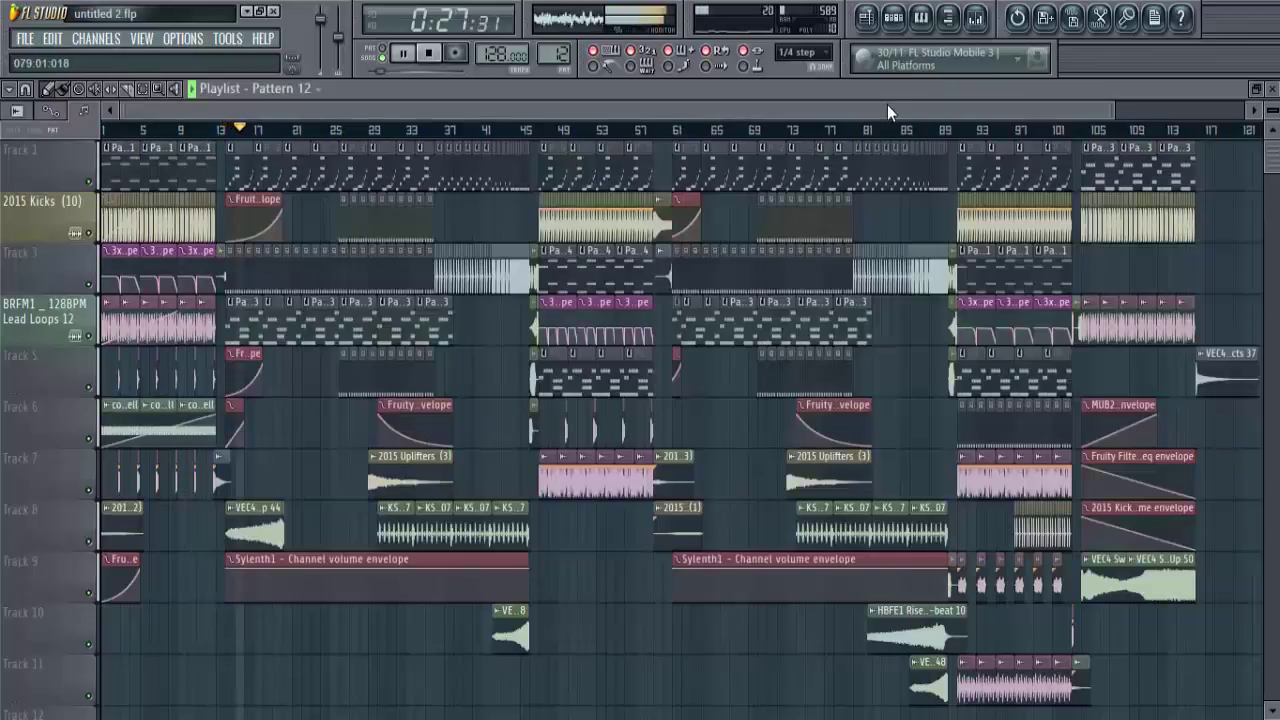
Step: Continue song playback from about bar 25 and zoom the Playlist in on the arrangement's second half
click(337, 132)
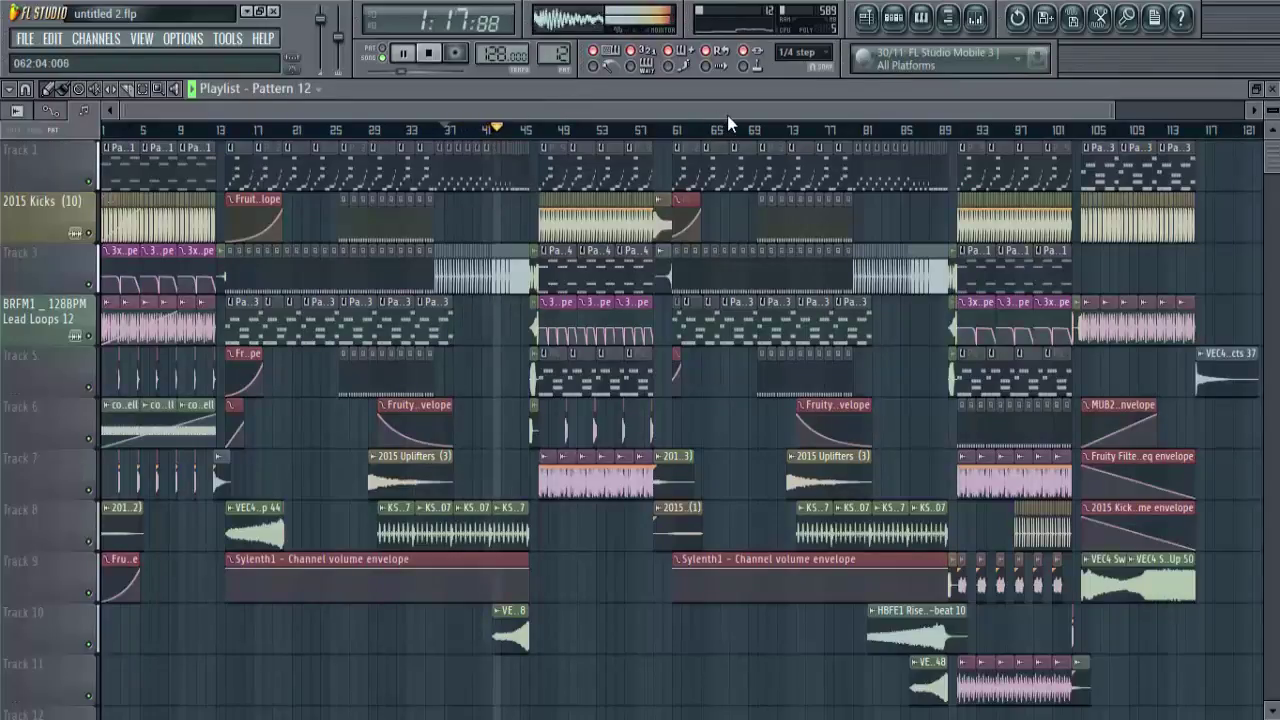
drag(1100, 110, 991, 94)
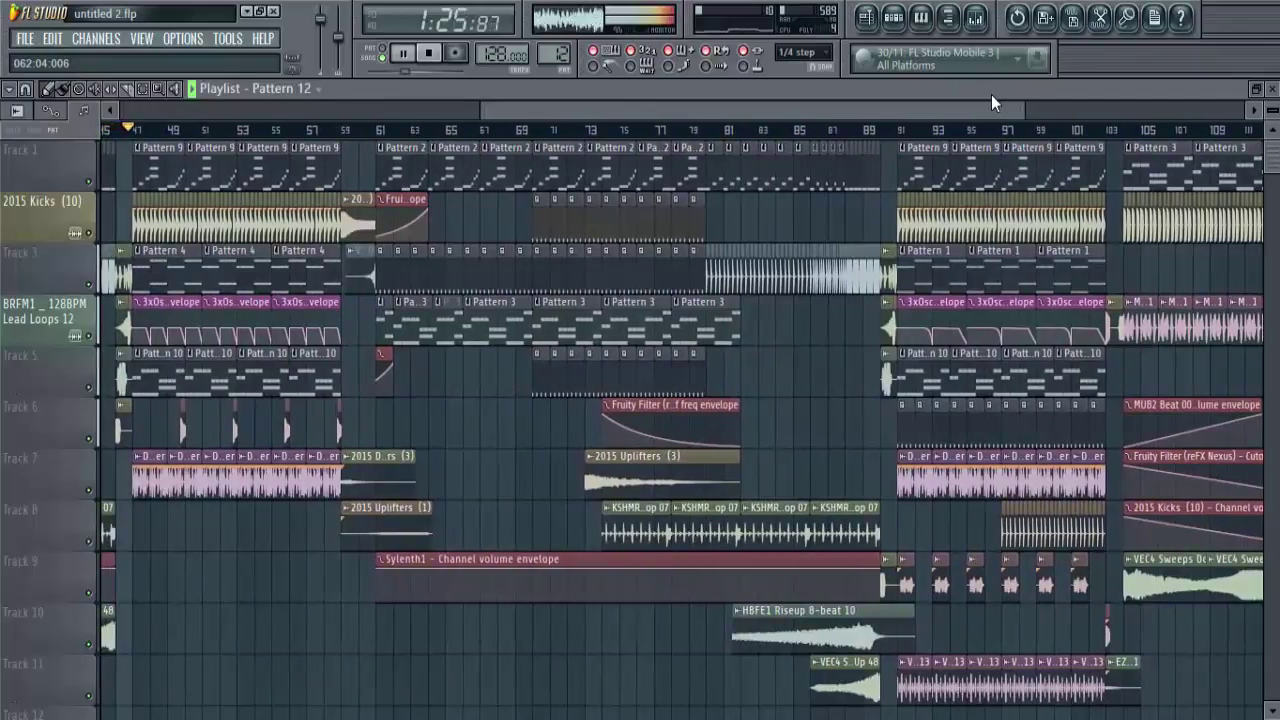
drag(991, 94, 1006, 94)
drag(1010, 94, 1015, 94)
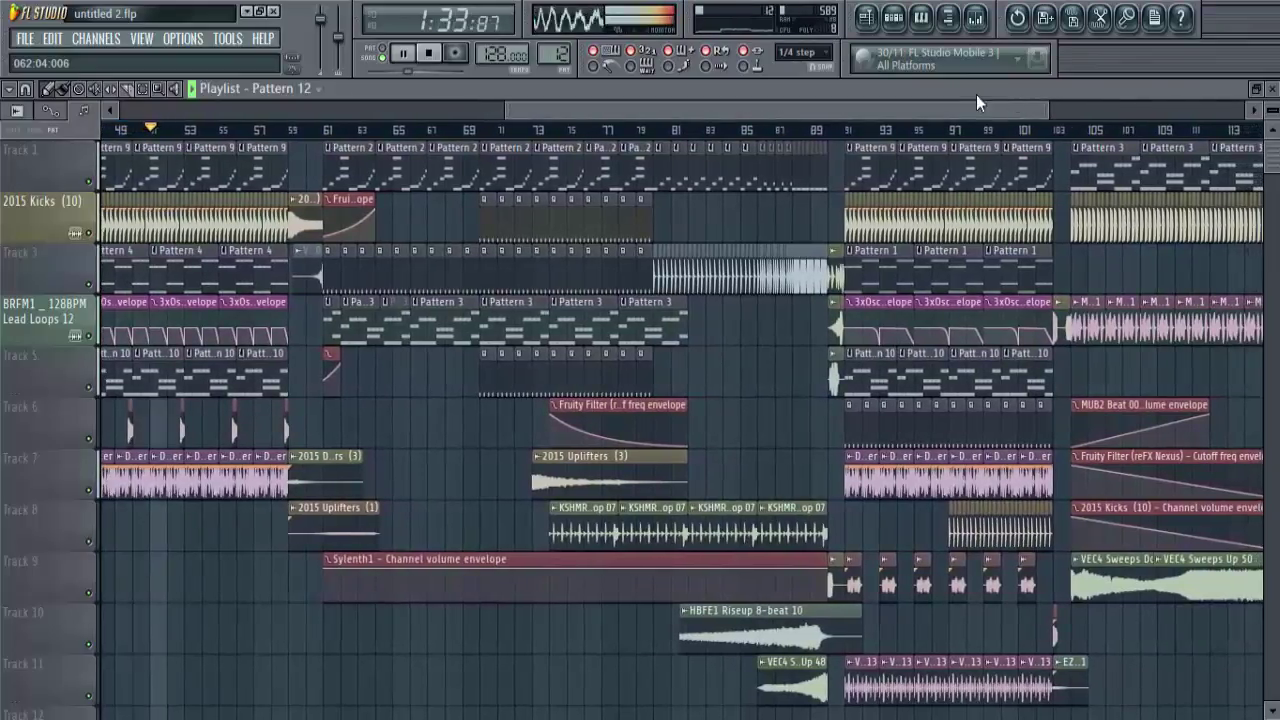
Step: Audition the second breakdown and build-up by skipping playback to about bars 61, 69, 77 and 83
click(332, 130)
click(475, 133)
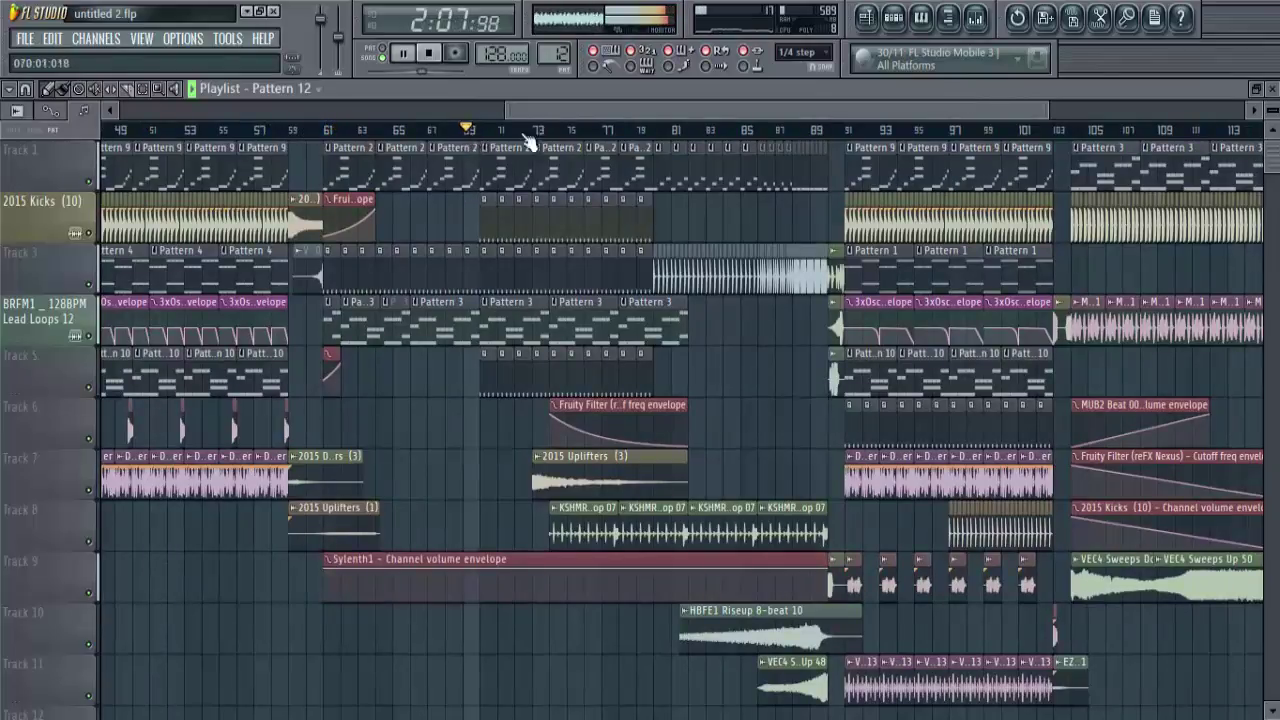
click(604, 131)
click(706, 132)
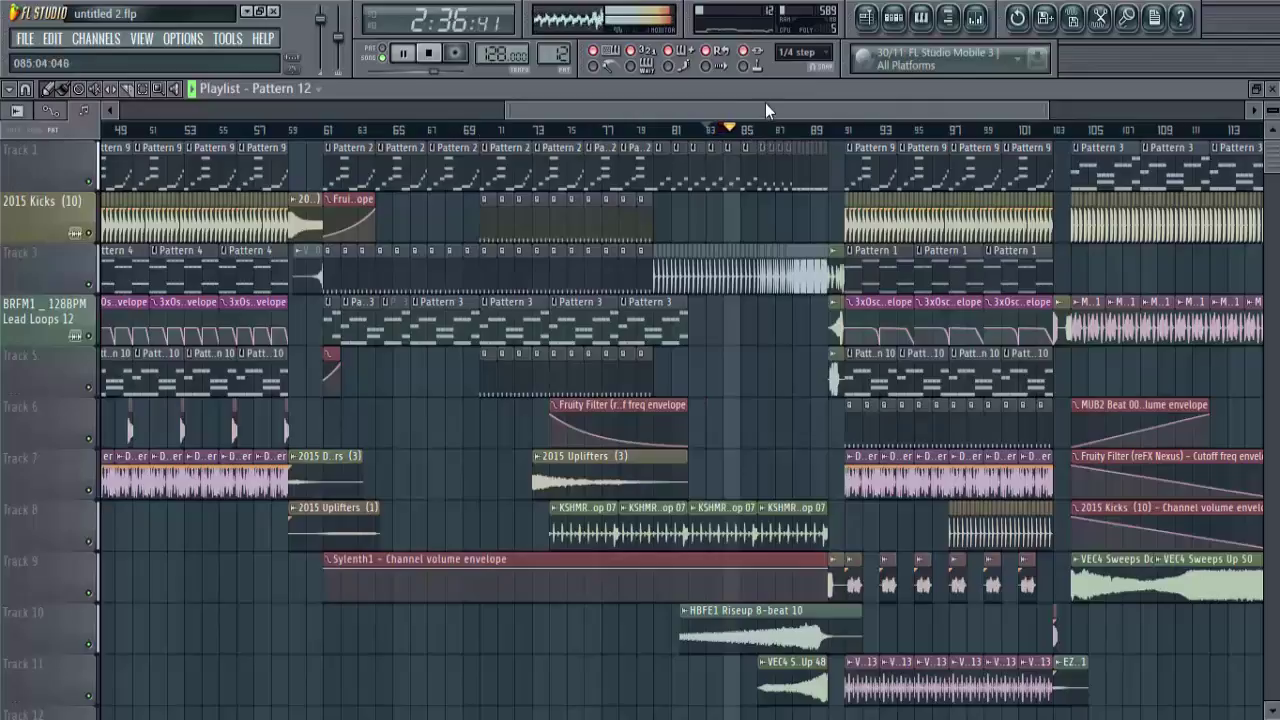
Step: Audition the second drop, skip playback to about bars 103 and 107, and show the whole arrangement in the Playlist
drag(765, 103, 814, 106)
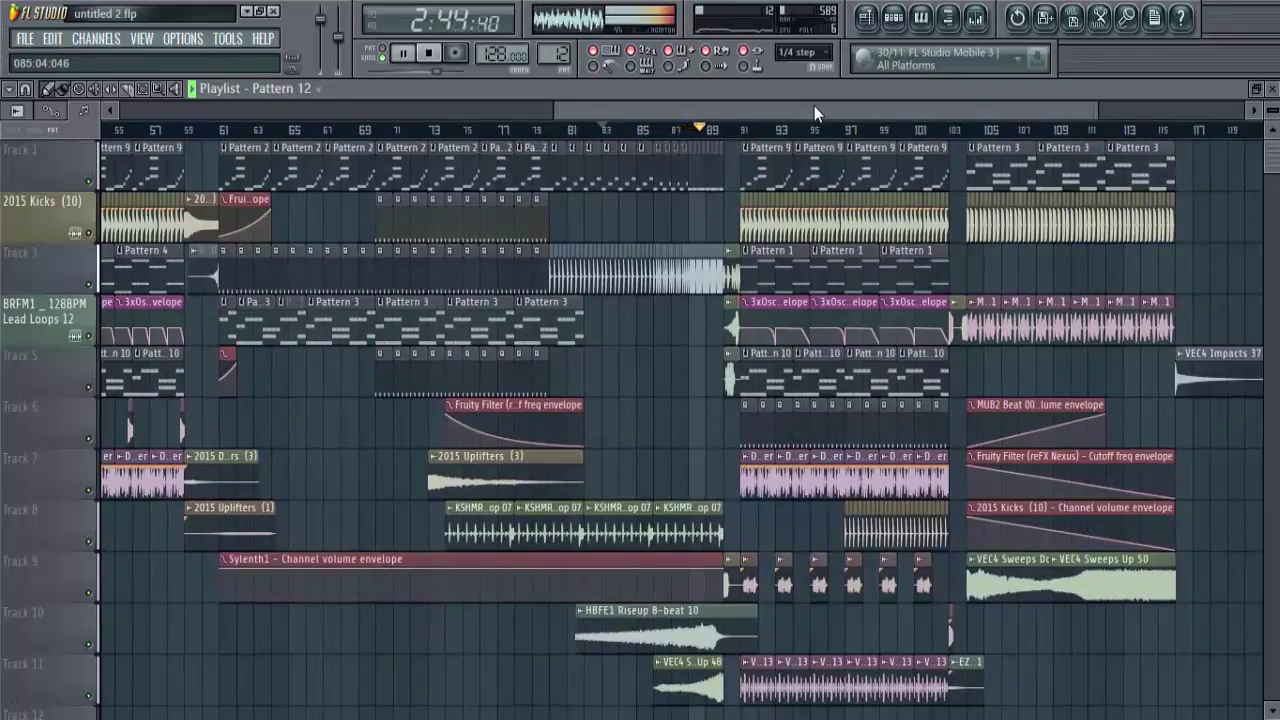
drag(814, 106, 895, 111)
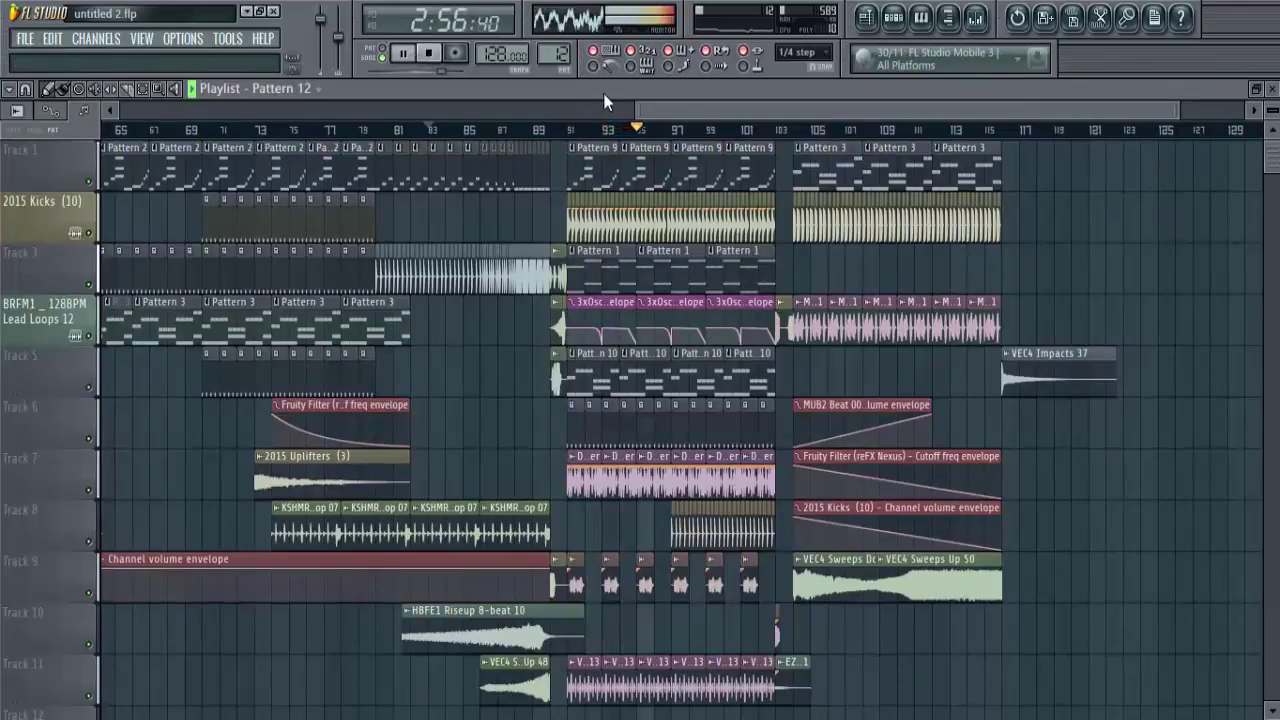
click(787, 145)
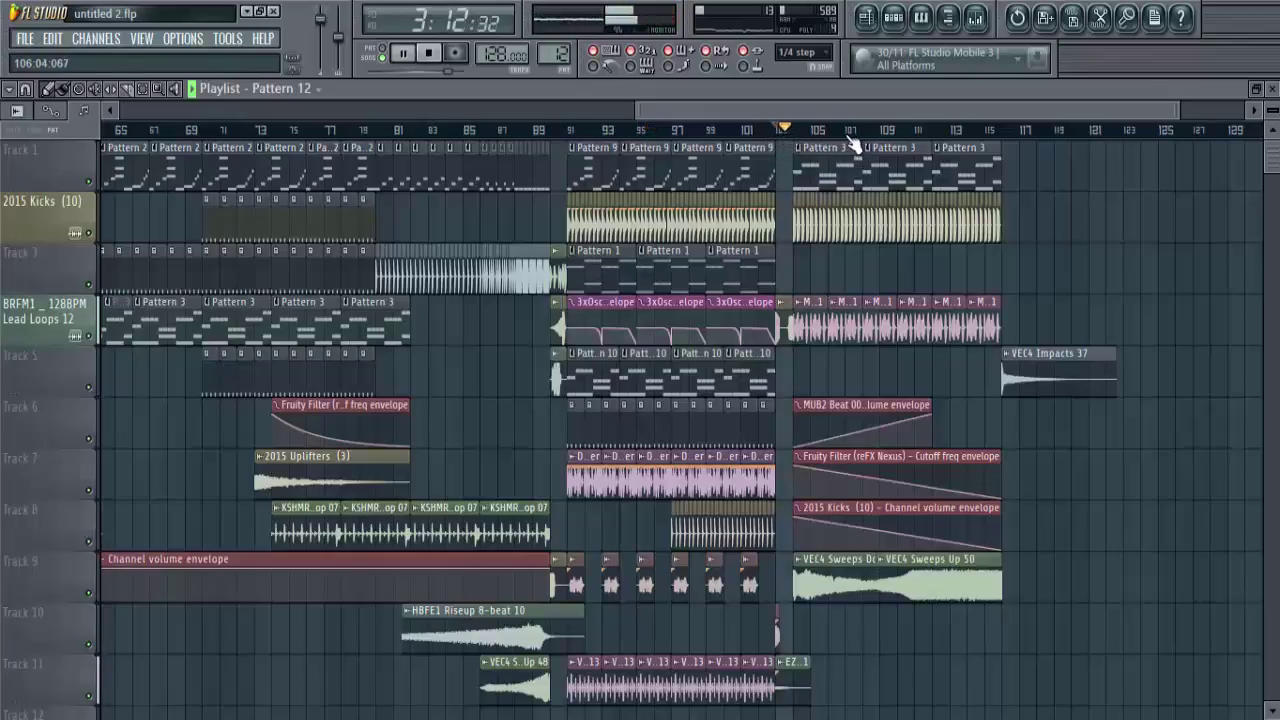
click(849, 144)
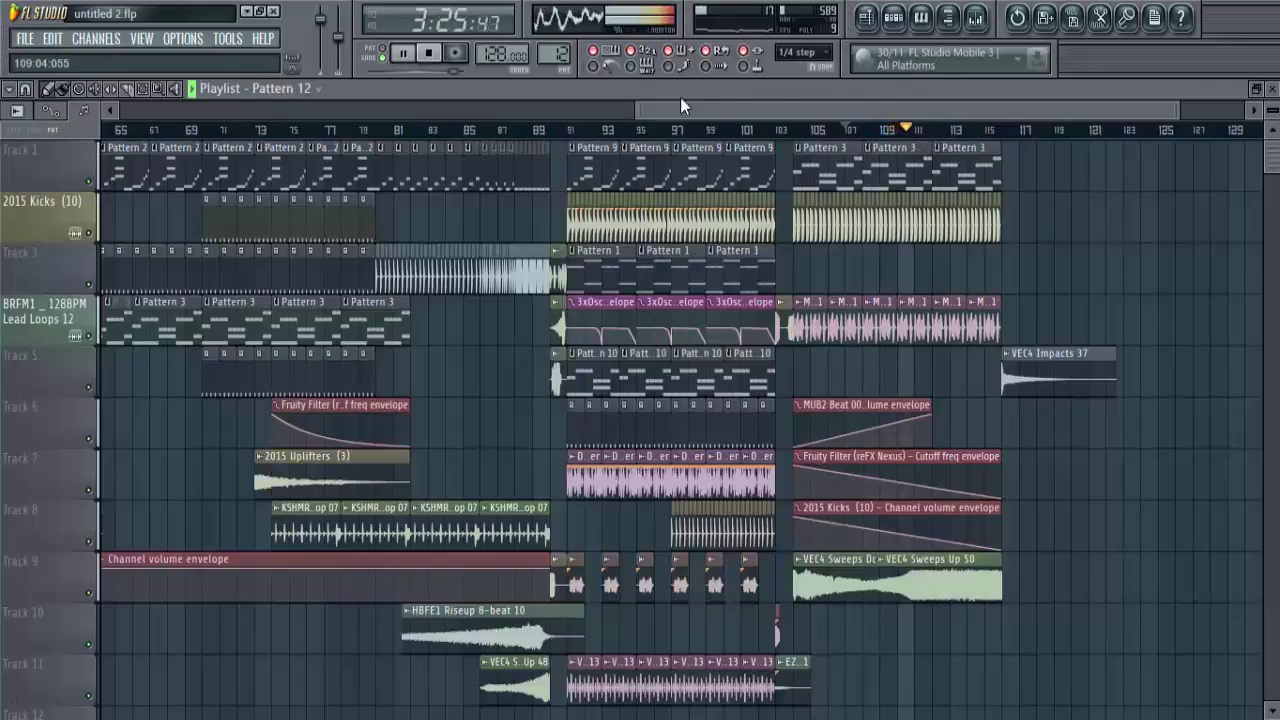
drag(640, 106, 115, 106)
drag(1180, 110, 1124, 124)
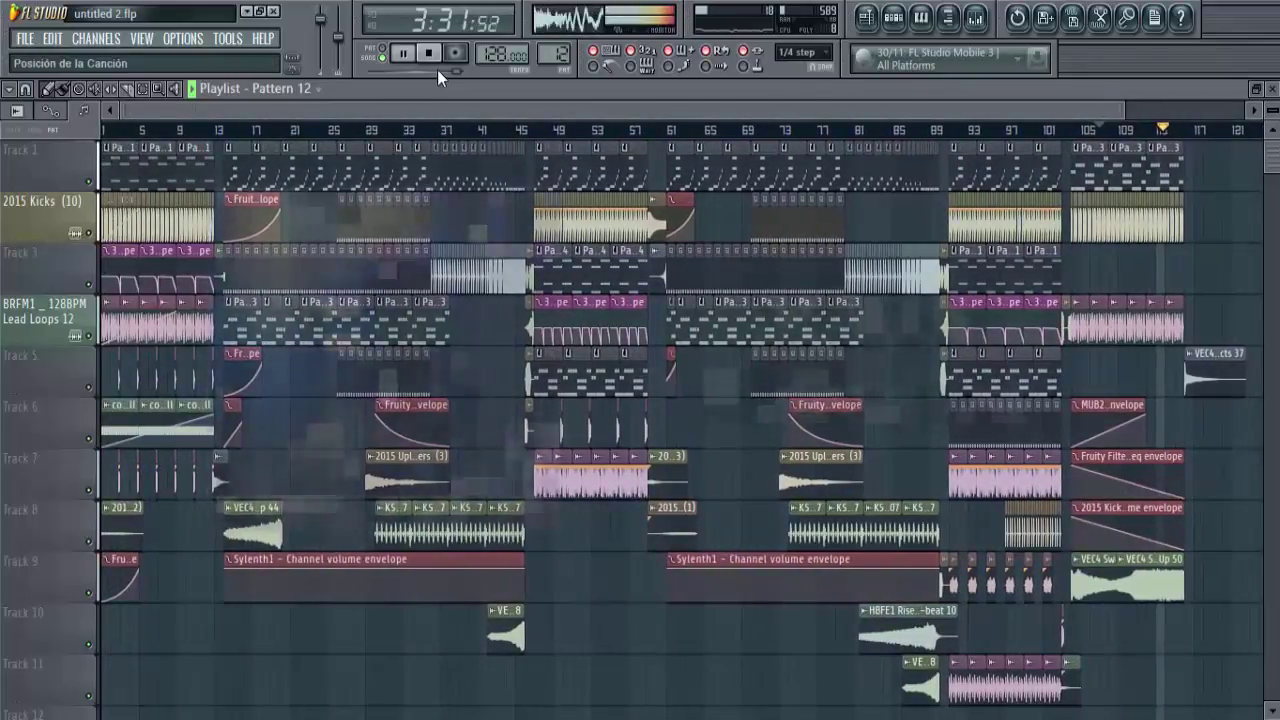